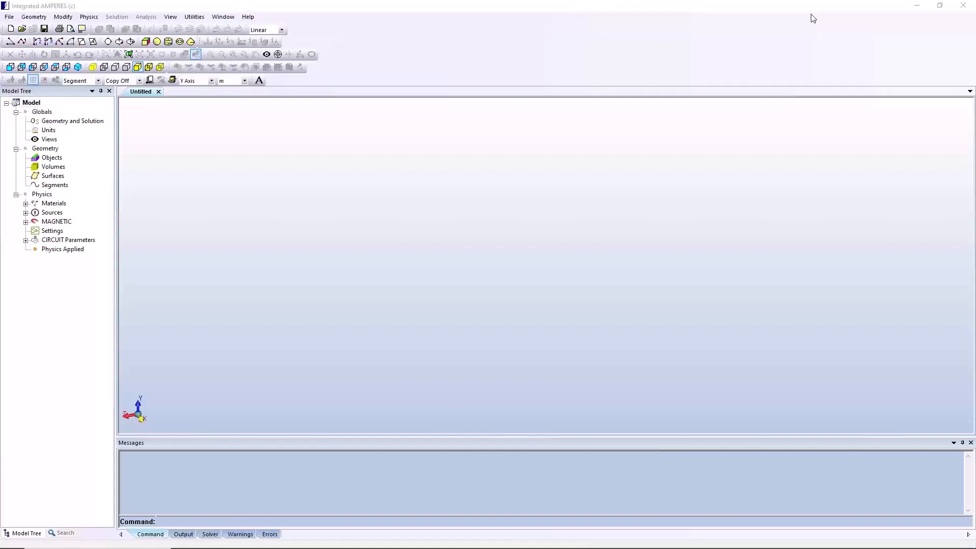
Import the CAD geometry for the Amperes Quickstart Sample-1 model and review its entity summary in the messages
left_click(33, 17)
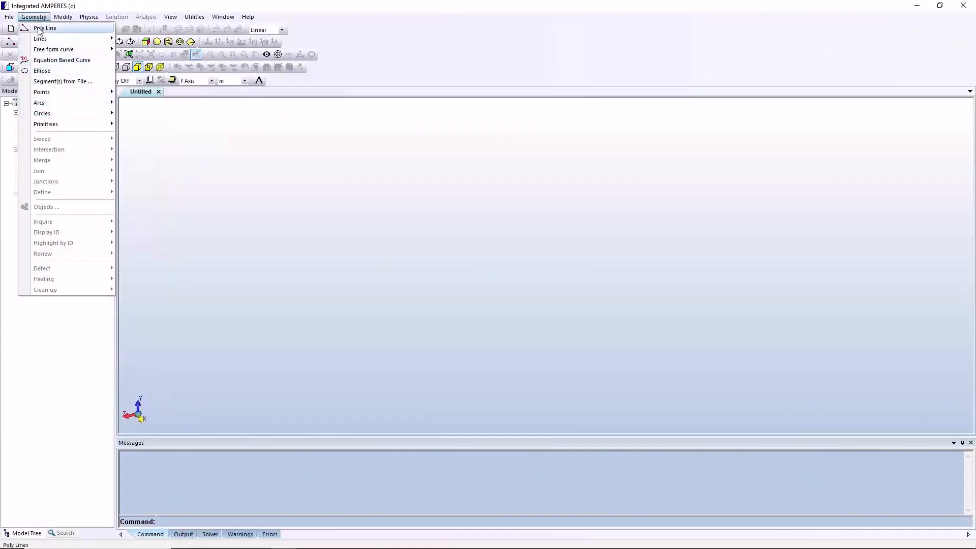
mouse_move(39, 94)
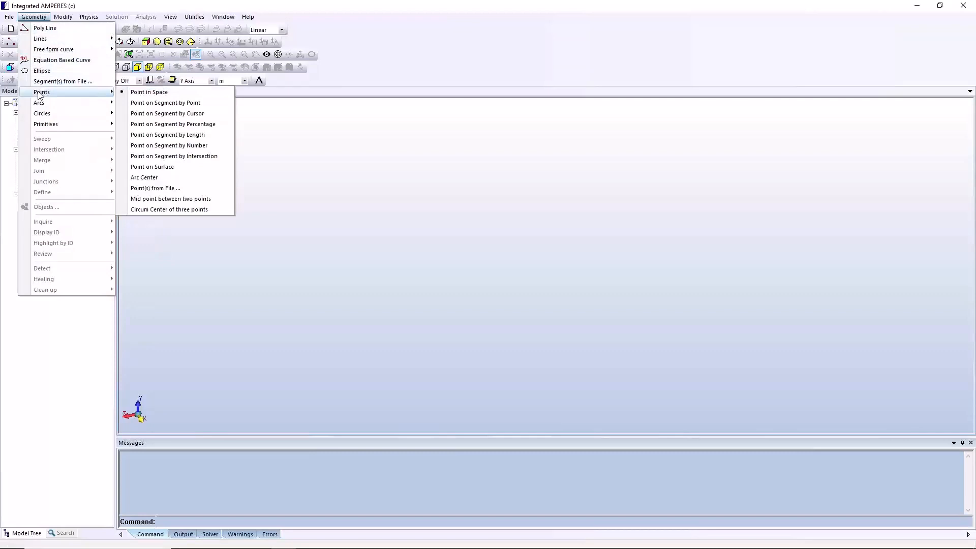
left_click(9, 16)
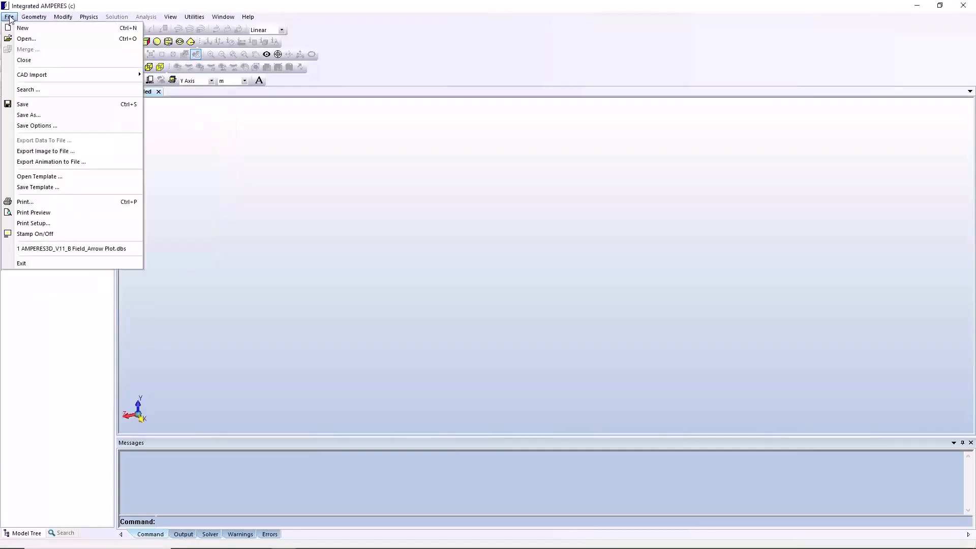
mouse_move(101, 75)
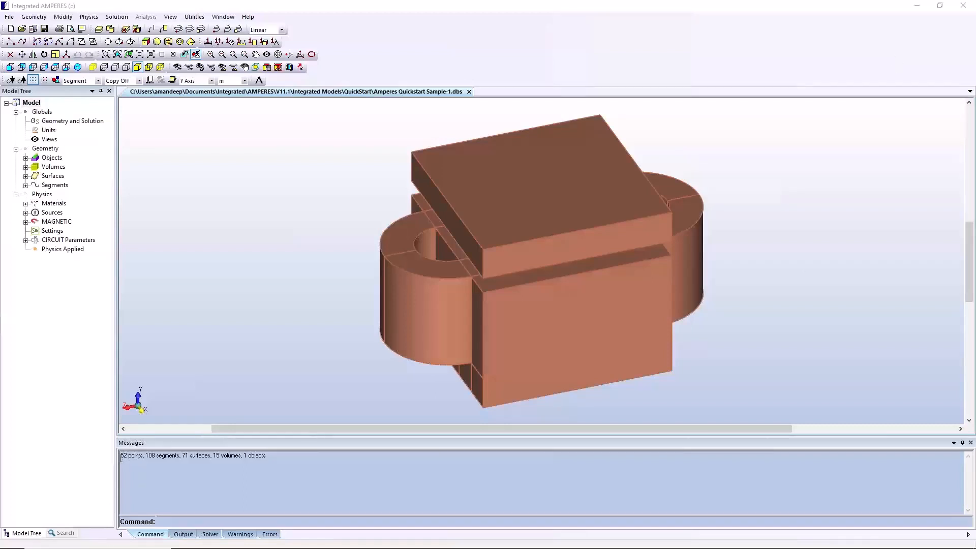
left_click_drag(120, 457, 293, 450)
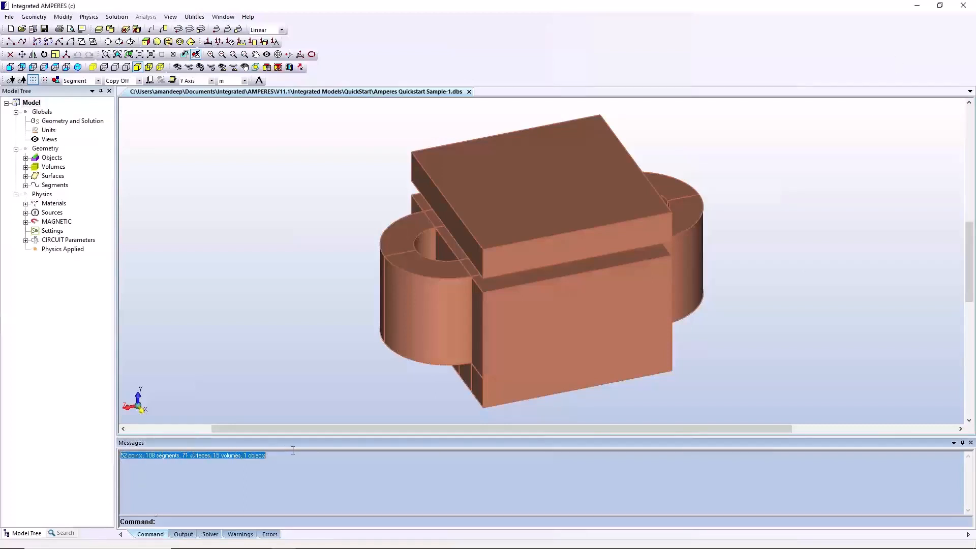
Open the units setup and set the base length unit to cm
left_click(195, 17)
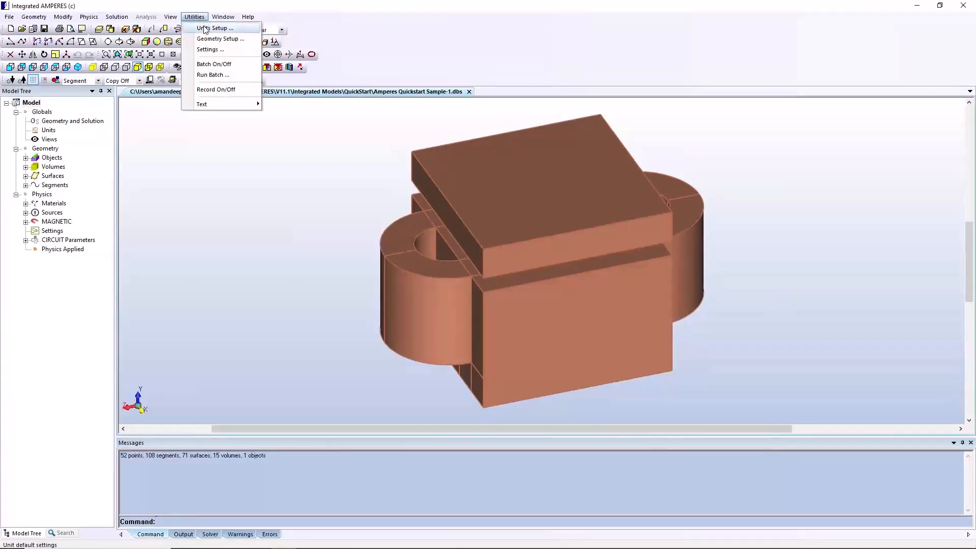
left_click(205, 28)
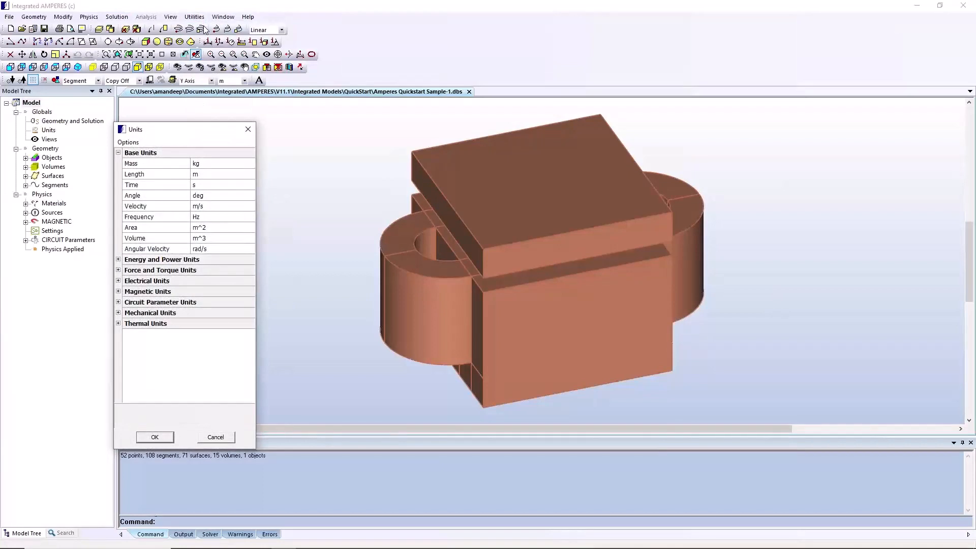
left_click(218, 174)
left_click(250, 174)
left_click(229, 191)
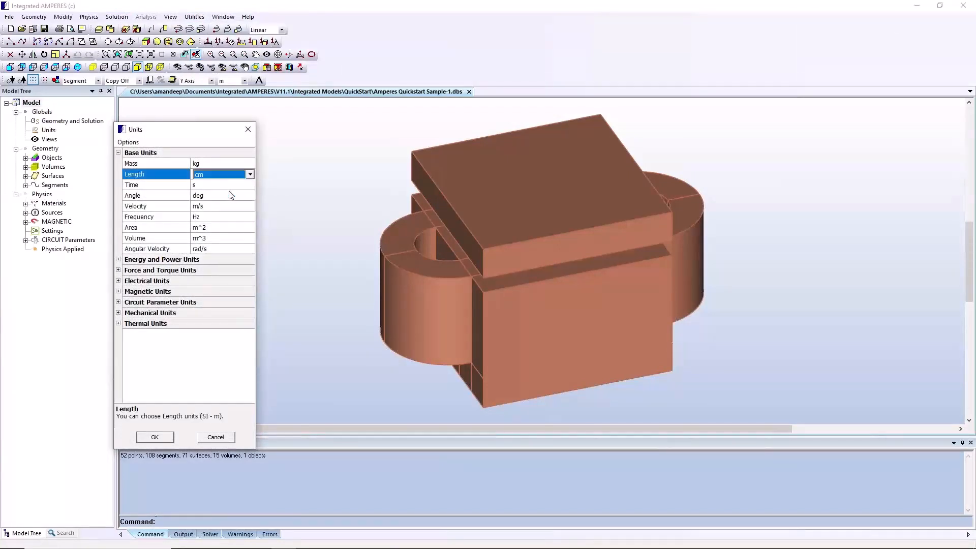
Set the magnetic H-Field unit to kOe and apply the unit settings
left_click(122, 292)
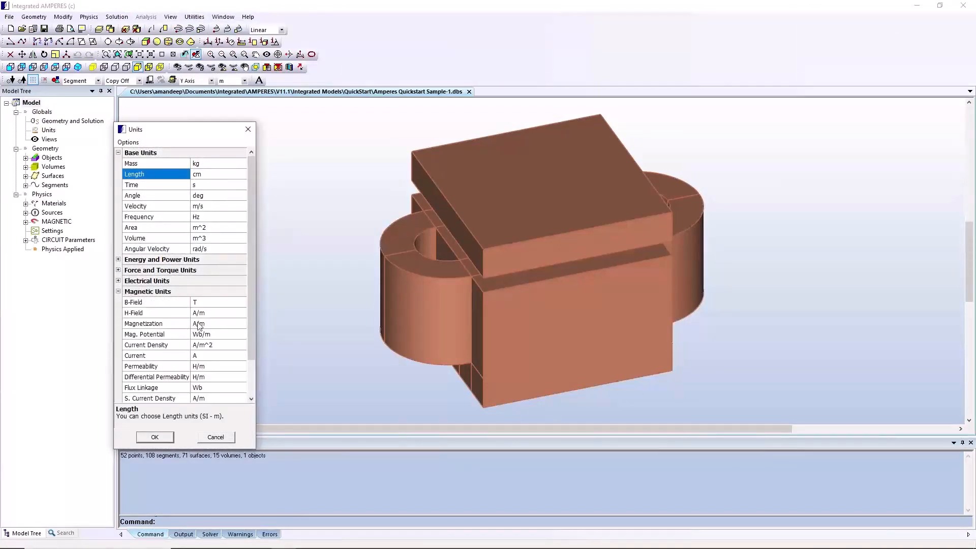
left_click(216, 313)
left_click(242, 314)
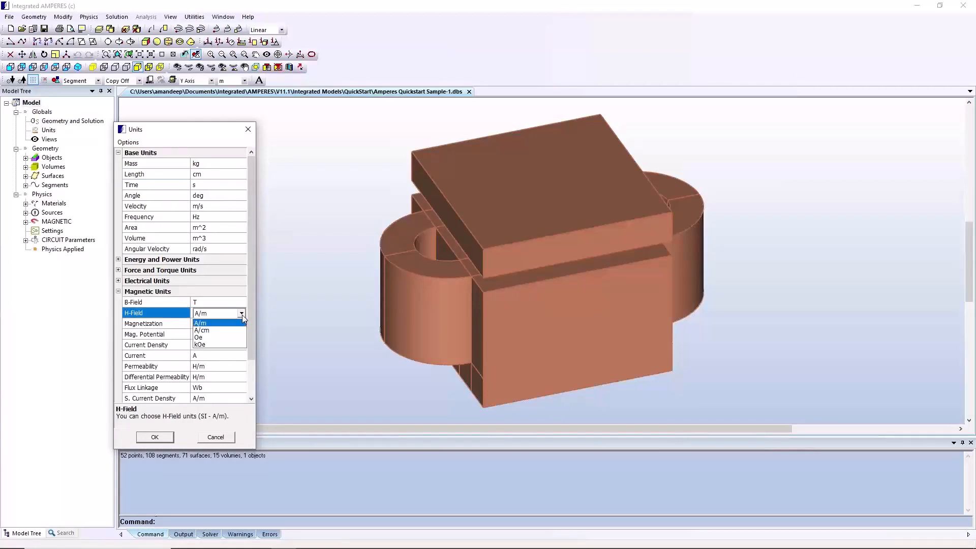
left_click(220, 345)
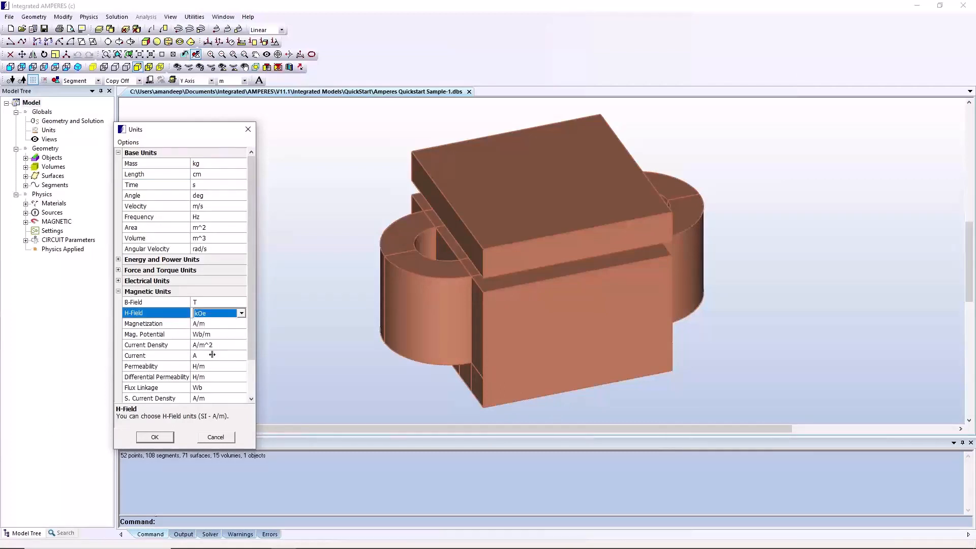
left_click(154, 438)
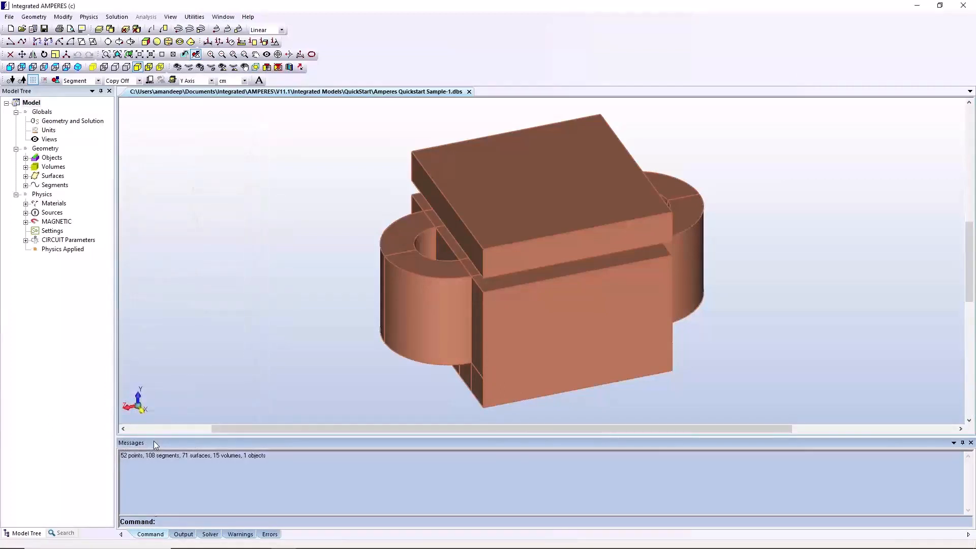
Open the geometry objects manager and delete the imported product-name object
left_click(55, 160)
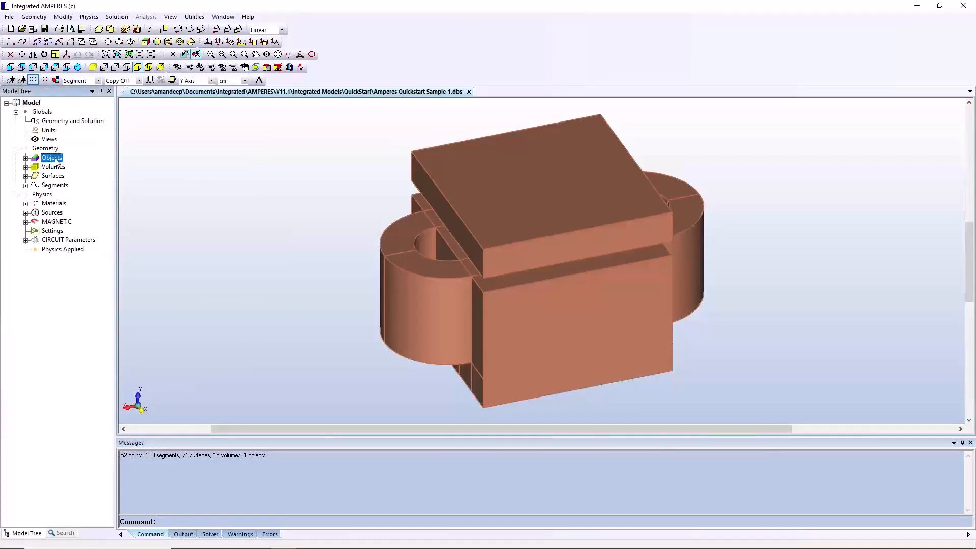
right_click(57, 161)
left_click(96, 165)
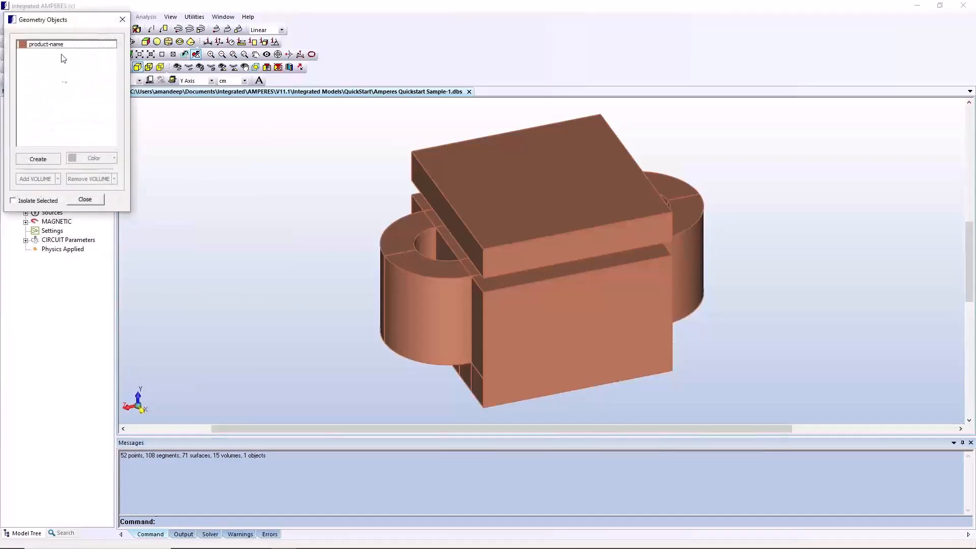
left_click_drag(86, 23, 221, 123)
left_click(224, 146)
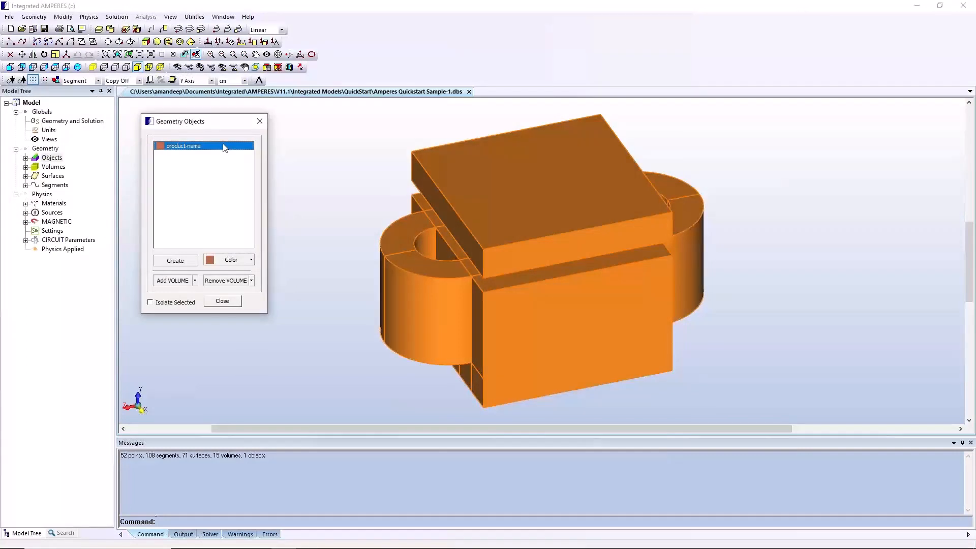
right_click(223, 146)
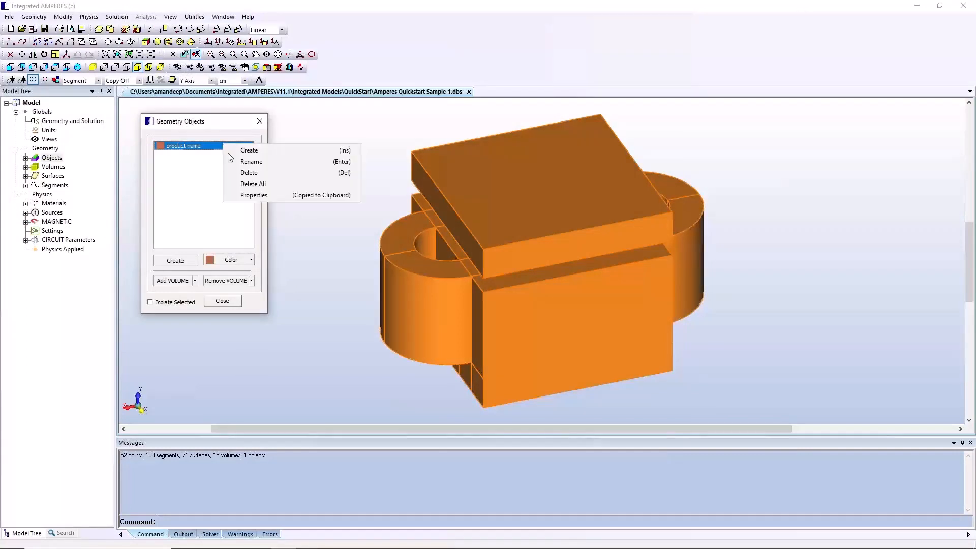
left_click(236, 172)
Create three new geometry objects
left_click(162, 260)
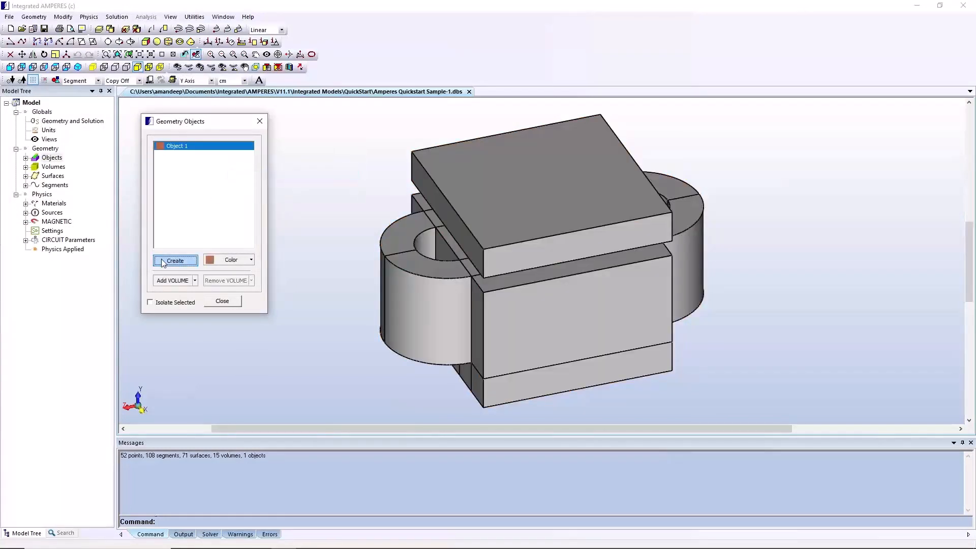
left_click(162, 260)
left_click(161, 260)
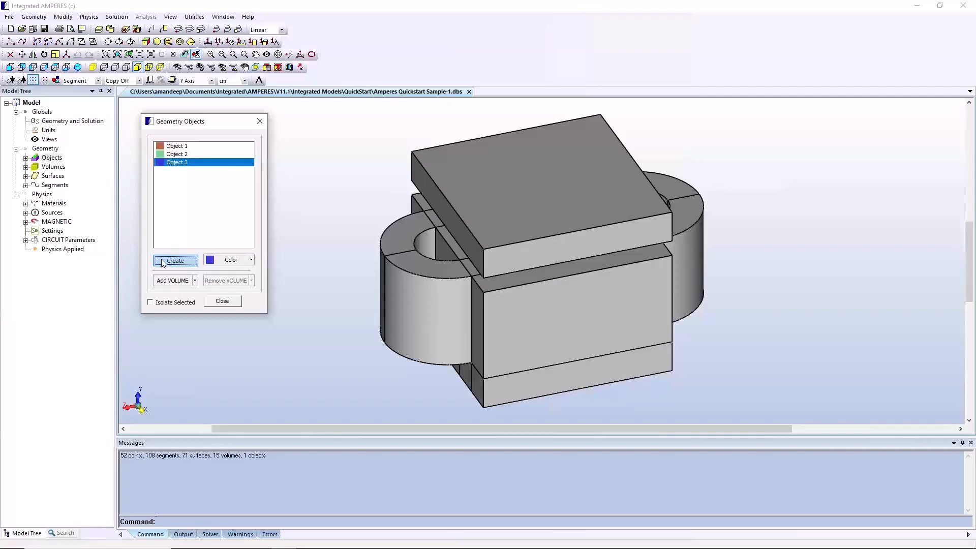
Rename Object 1 as Armature
right_click(232, 146)
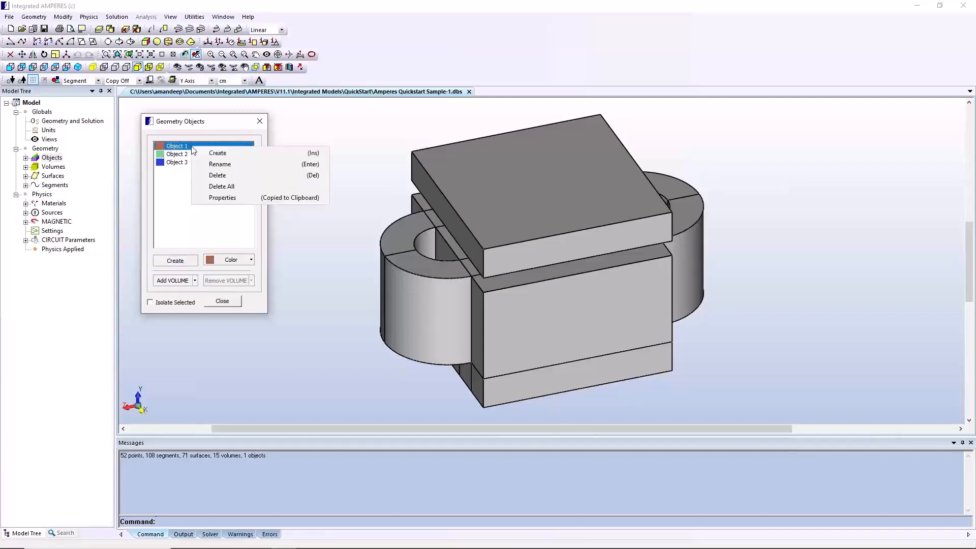
left_click(251, 165)
type("Armature")
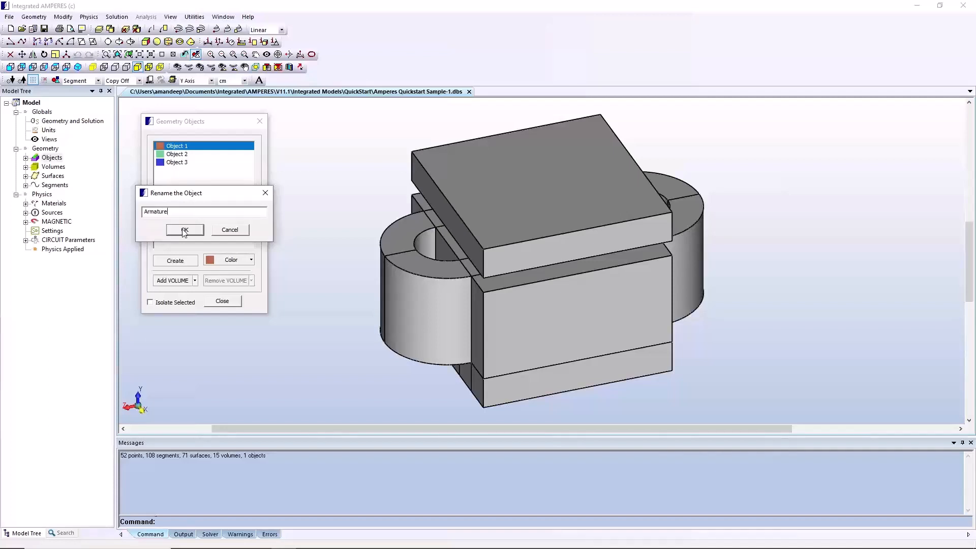
left_click(184, 230)
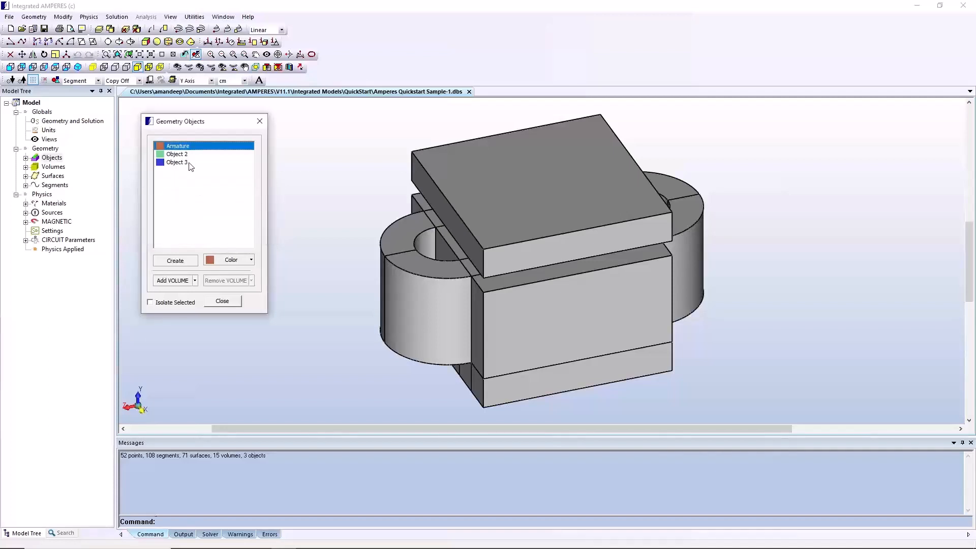
Rename Object 2 as Coil
left_click(188, 154)
right_click(187, 155)
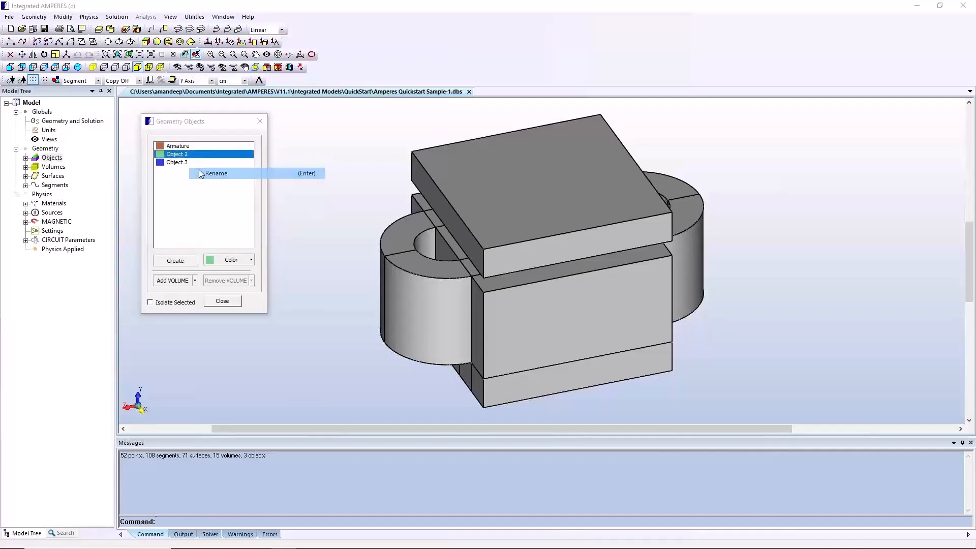
left_click(200, 172)
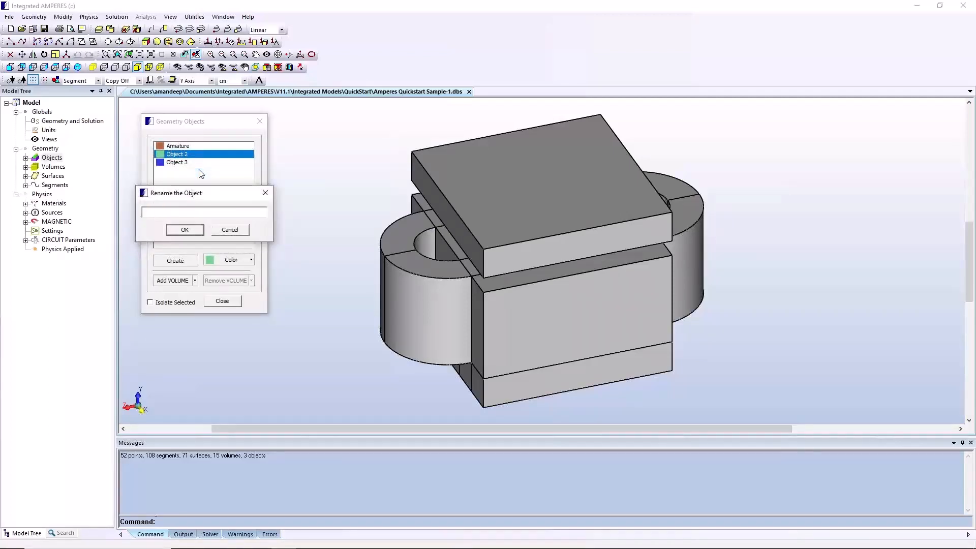
type("Coil")
left_click(185, 229)
Rename Object 3 as Core
left_click(187, 162)
right_click(187, 163)
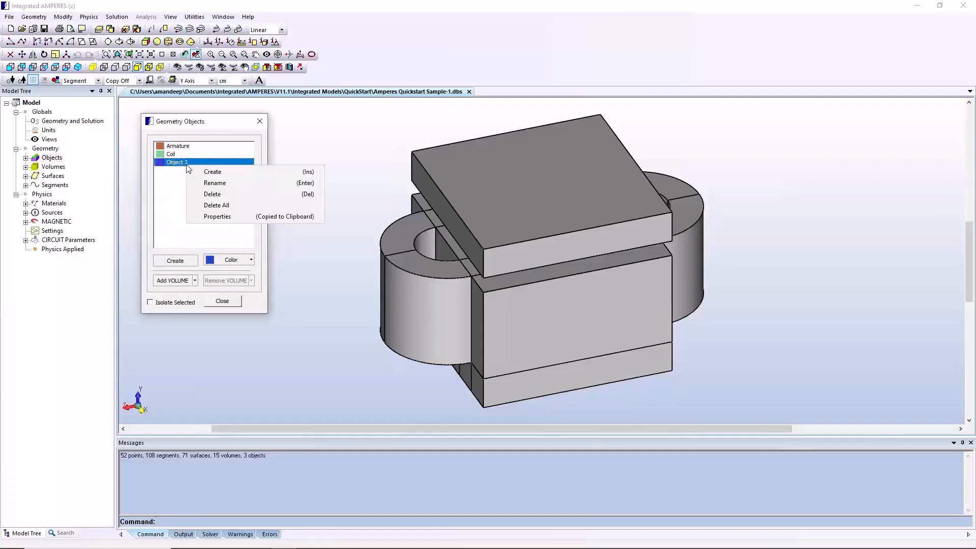
left_click(205, 182)
type("Core")
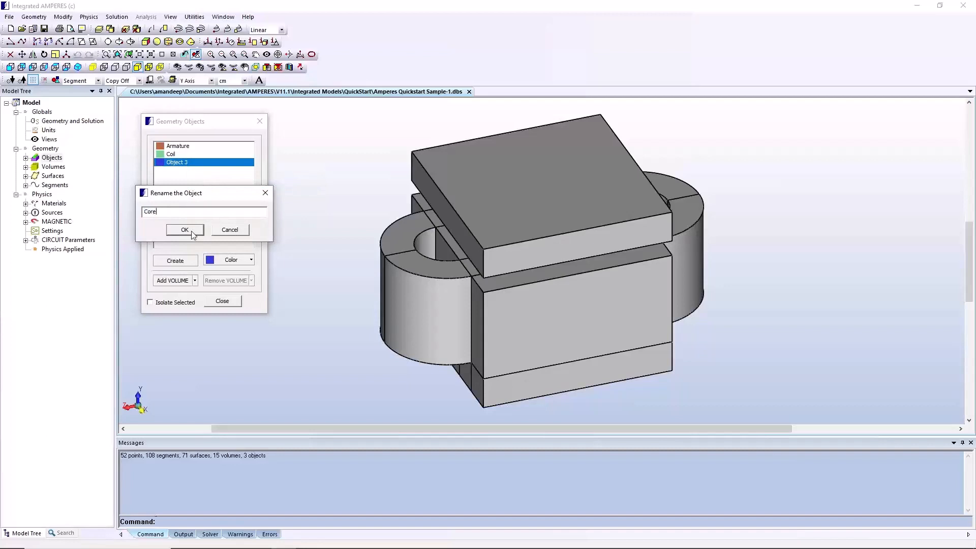
left_click(191, 232)
Switch the selection type to Volume and add the separate top plate volume to the Armature object
left_click(98, 80)
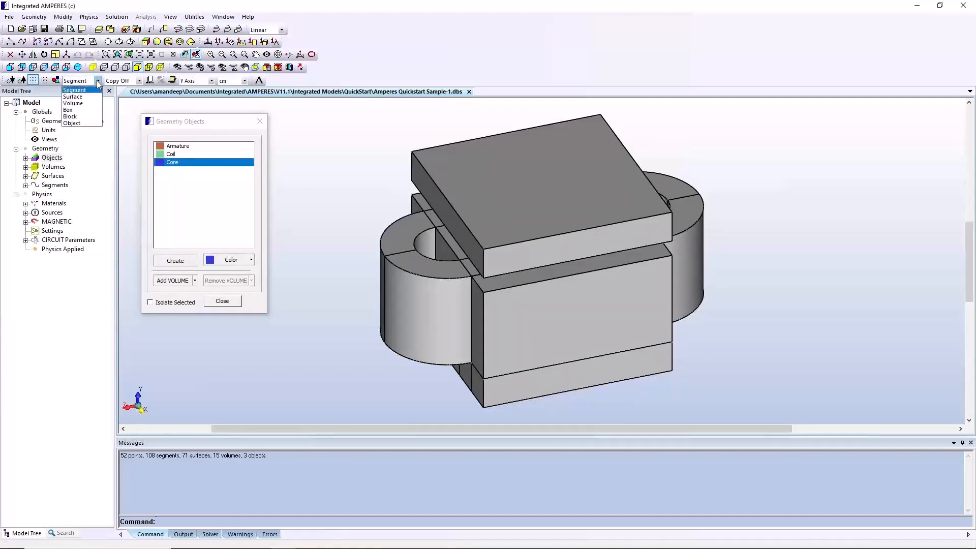
left_click(76, 103)
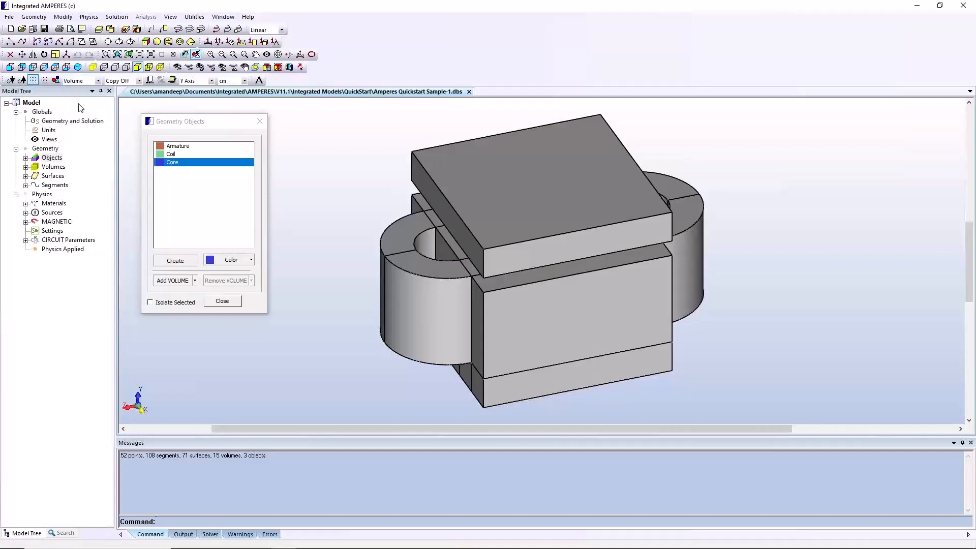
left_click(178, 146)
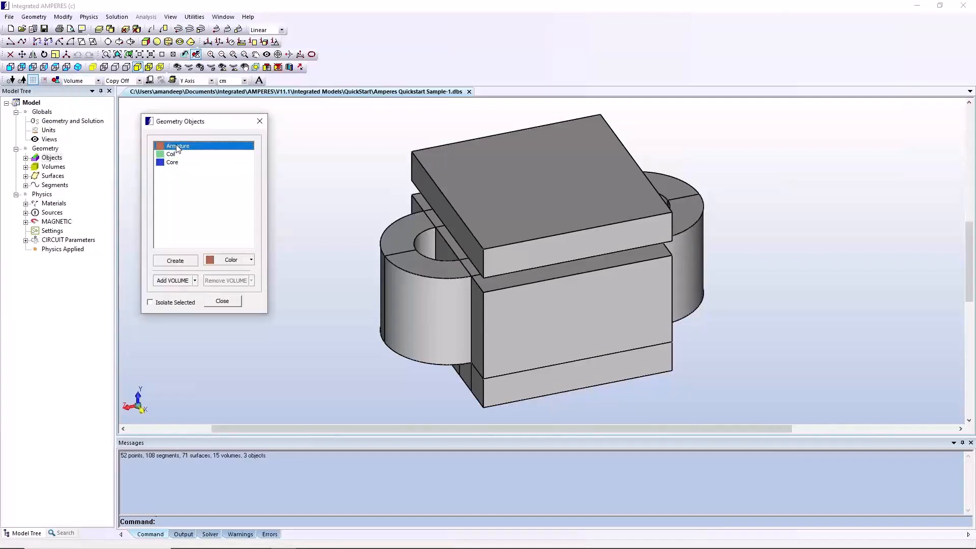
left_click(179, 284)
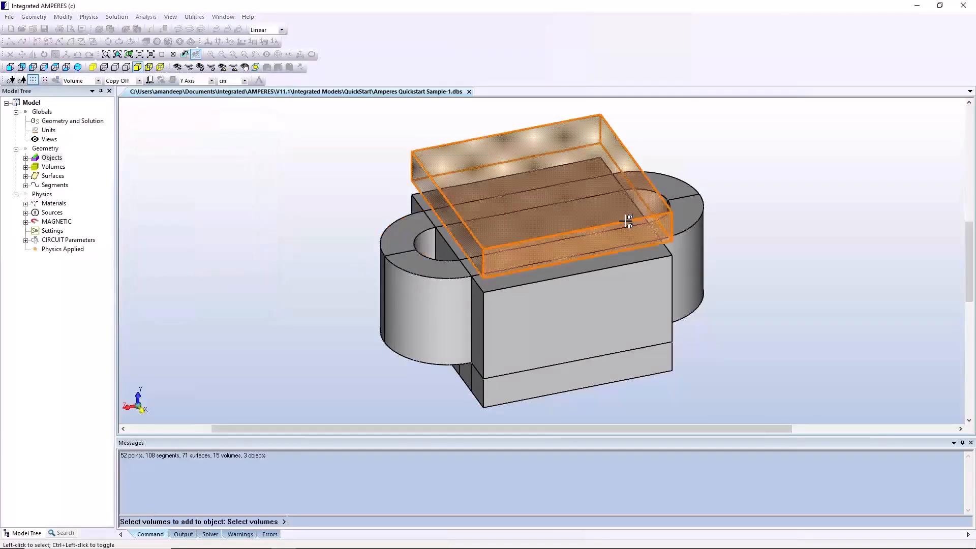
left_click(627, 218)
right_click(795, 268)
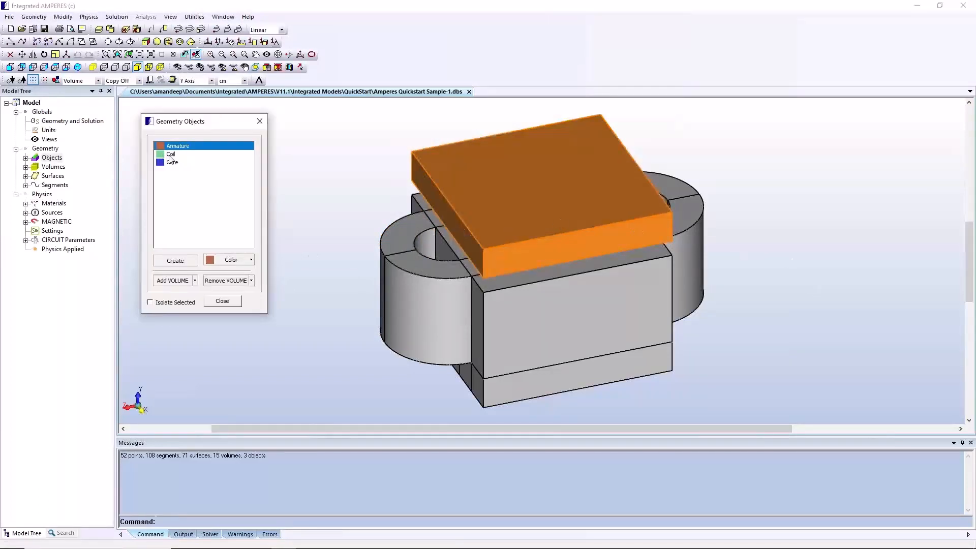
Add the two straight winding volumes and both curved end volumes to the Coil object
left_click(170, 155)
left_click(172, 280)
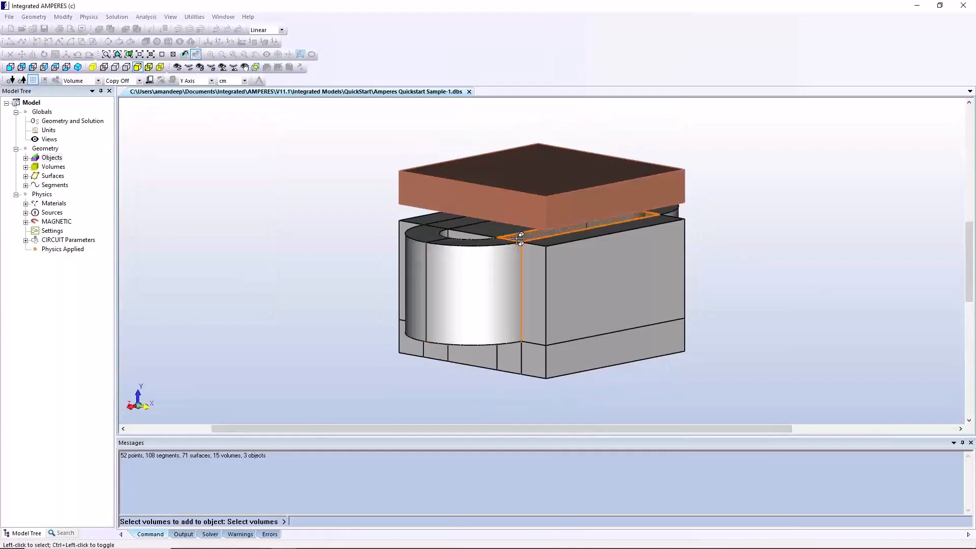
left_click(521, 239)
left_click(452, 225)
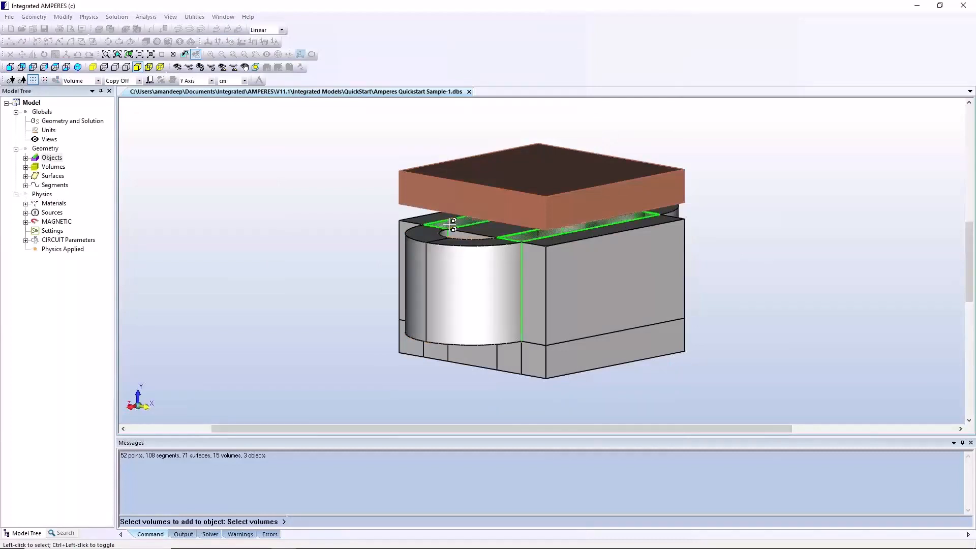
left_click(433, 234)
left_click(455, 255)
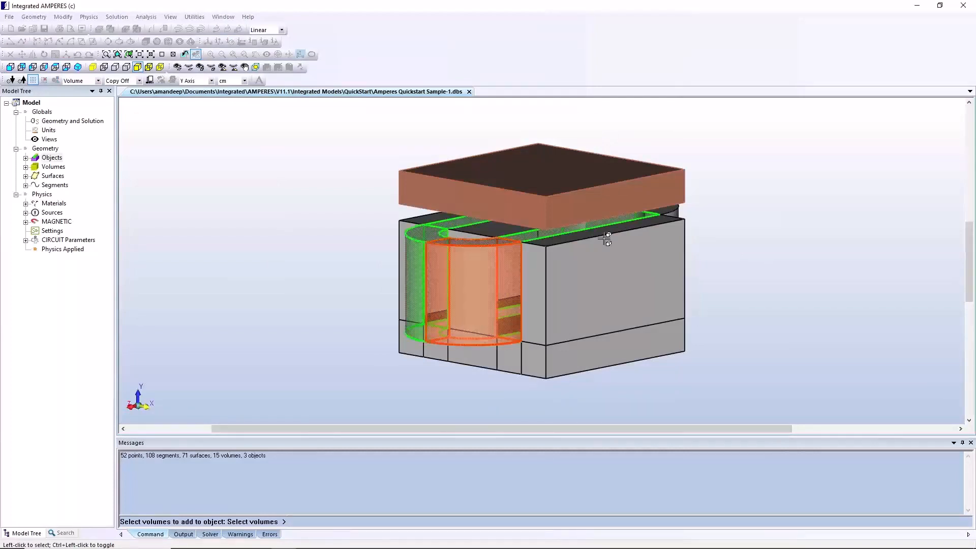
left_click(673, 211)
right_click(808, 274)
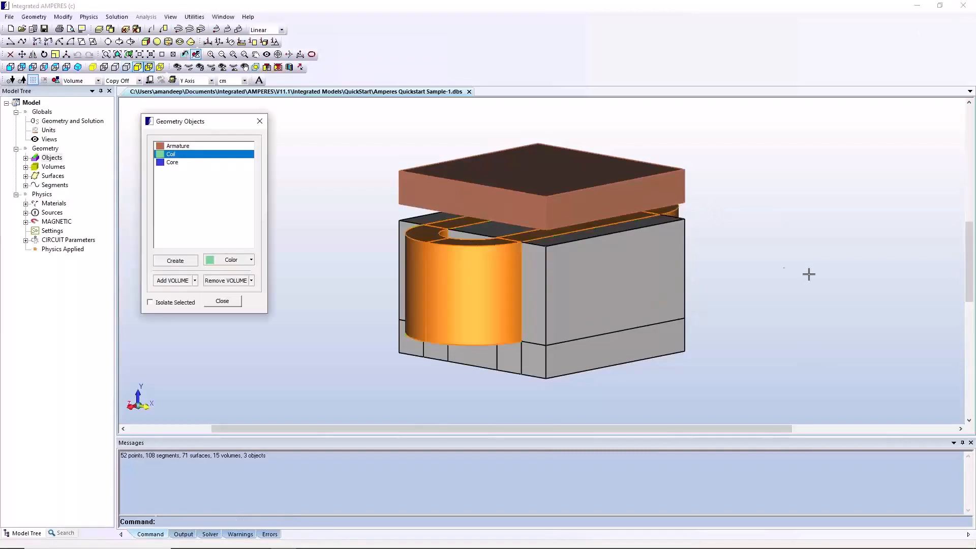
Add the side legs, the base volumes and the centre leg inside the winding to the Core object
left_click(173, 163)
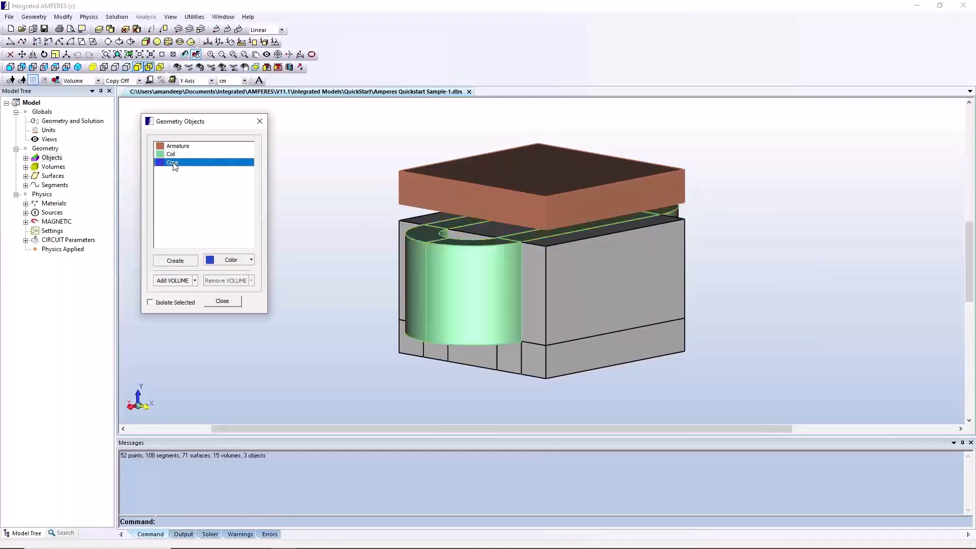
left_click(164, 279)
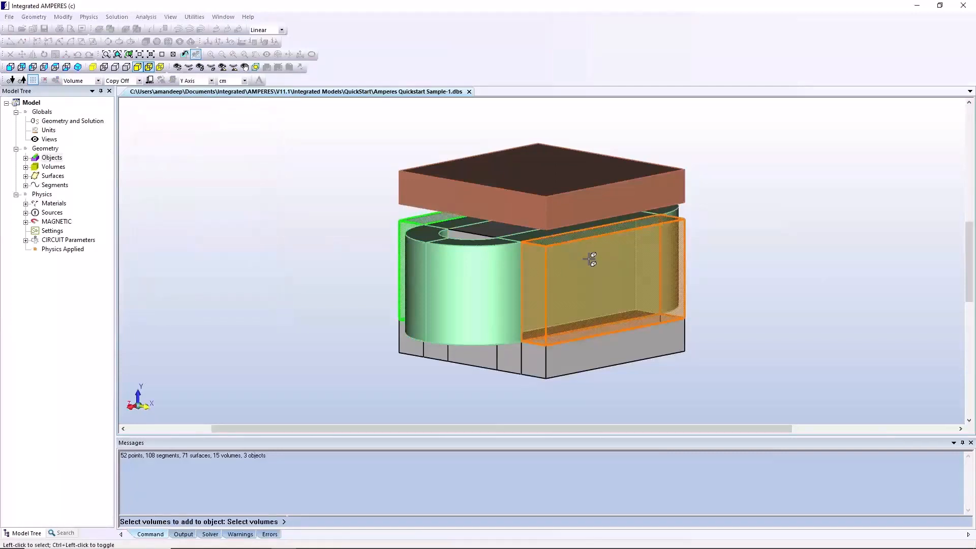
left_click(591, 291)
left_click(526, 360)
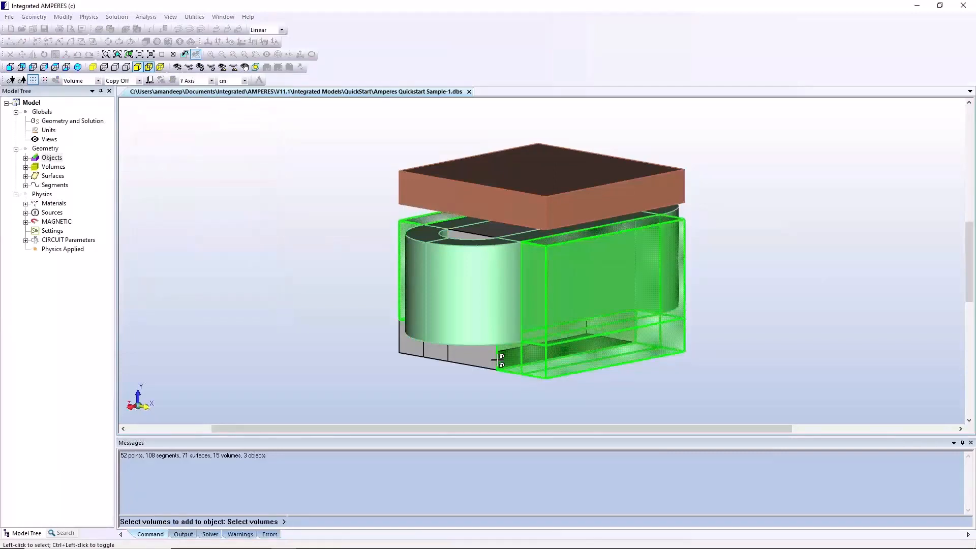
left_click(464, 360)
left_click(440, 352)
left_click(416, 350)
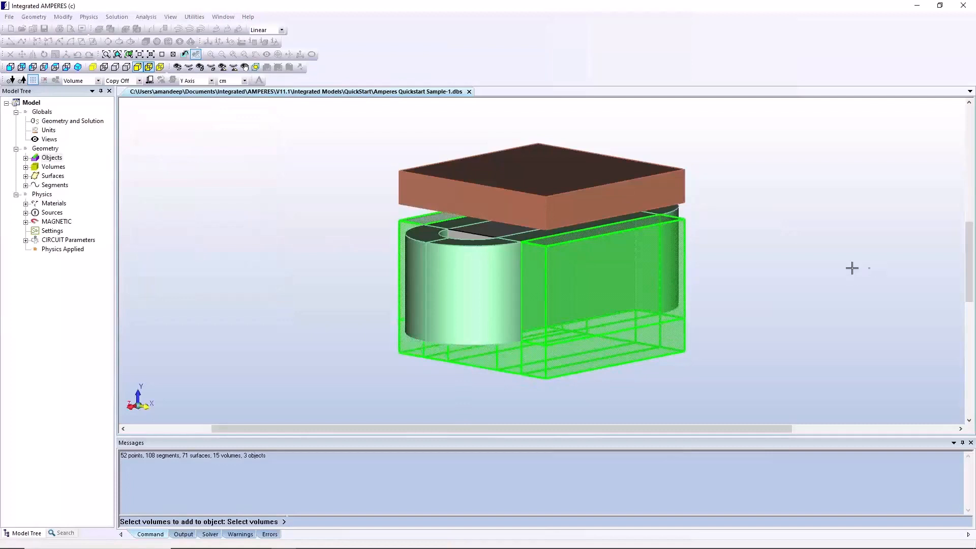
left_click(497, 230)
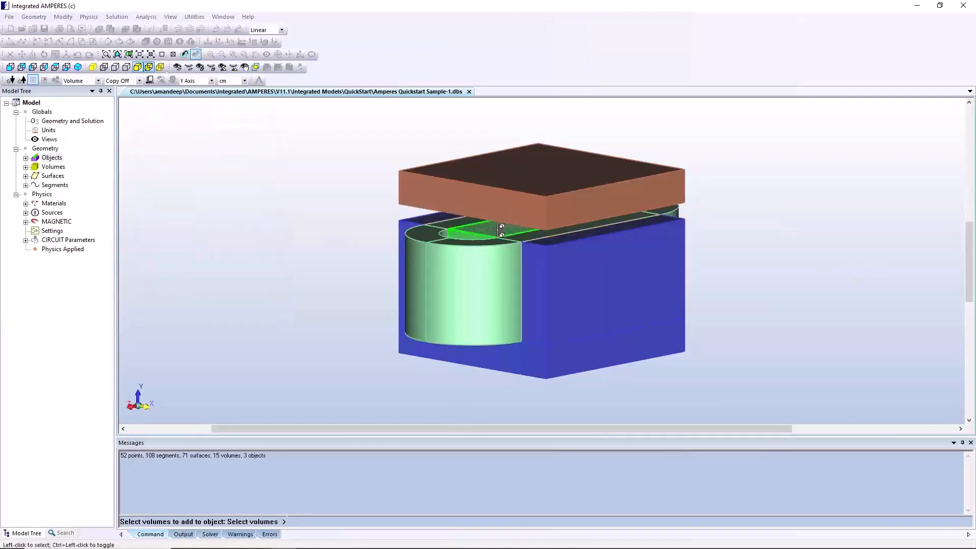
right_click(732, 265)
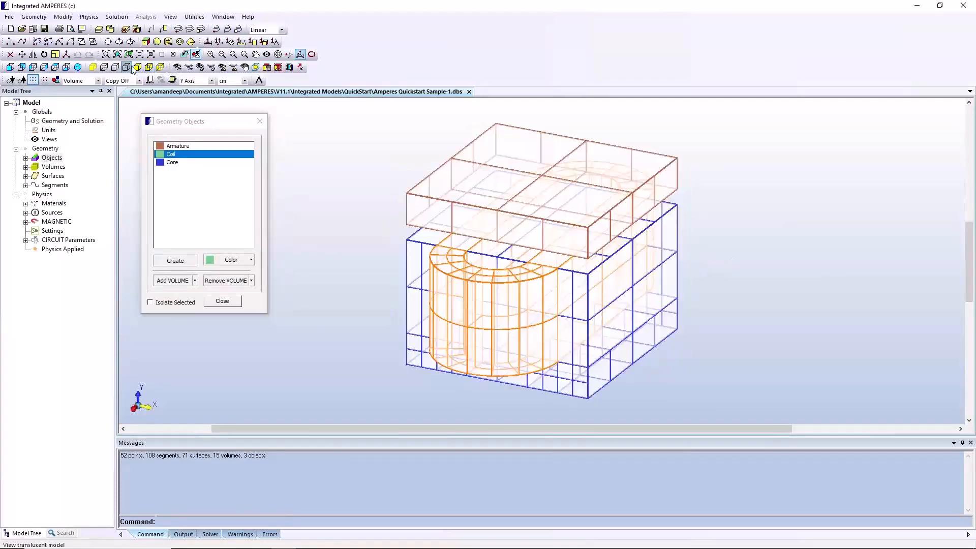
Display the model as solid with edges and close the geometry object settings
left_click(138, 68)
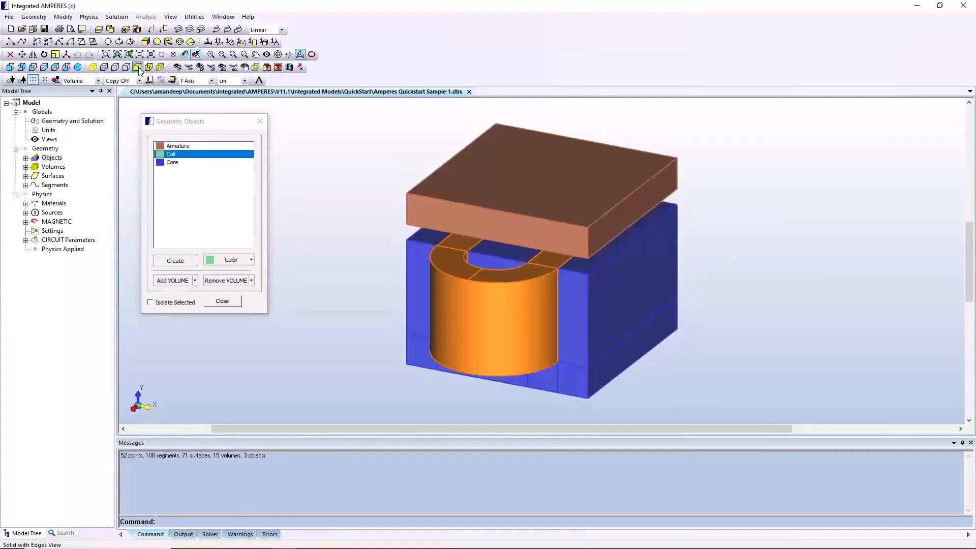
left_click(263, 123)
left_click(260, 122)
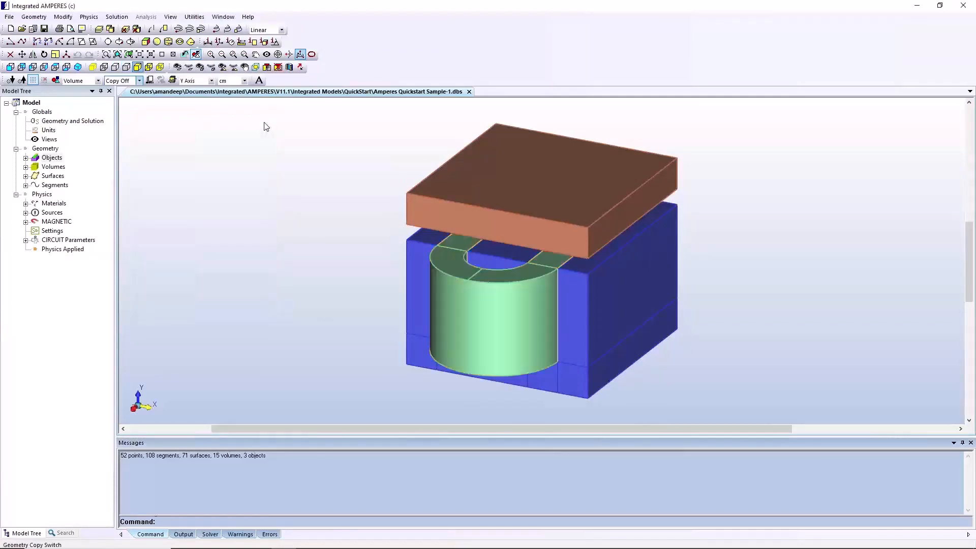
Assign the Copper material to all straight and curved coil volumes
left_click(26, 204)
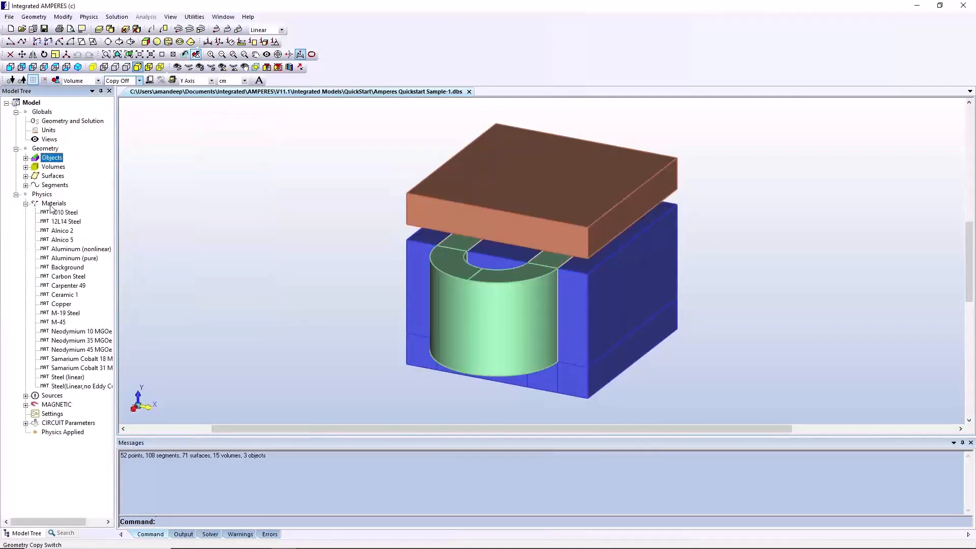
left_click(51, 205)
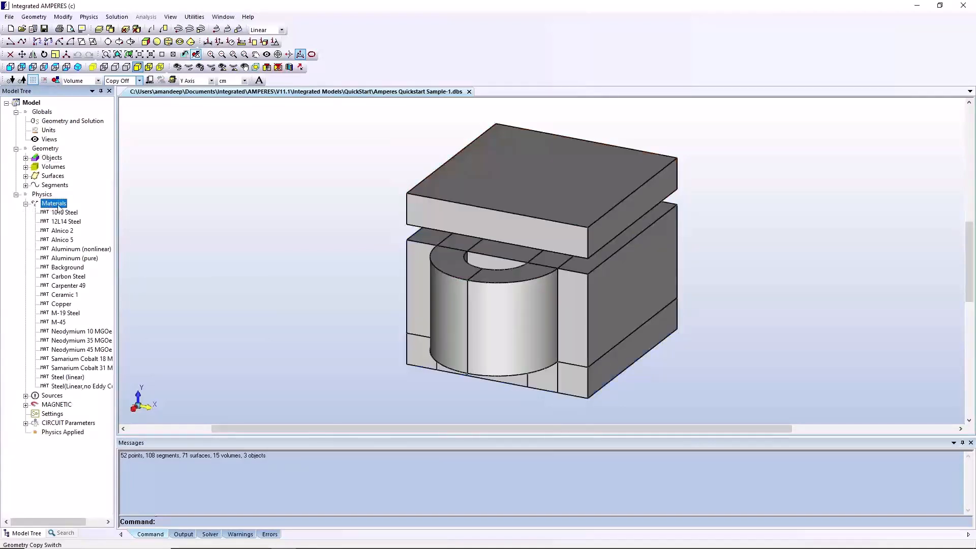
right_click(70, 306)
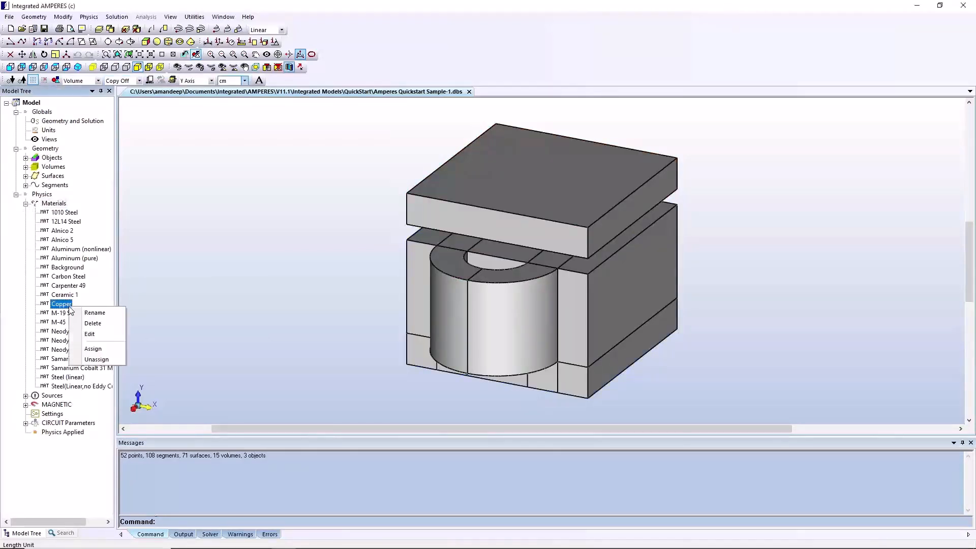
left_click(93, 349)
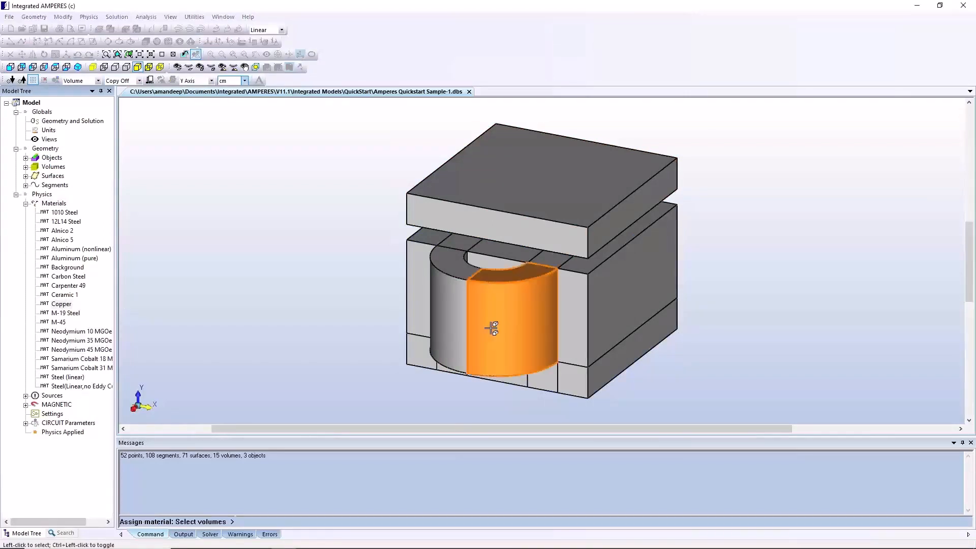
left_click(461, 310)
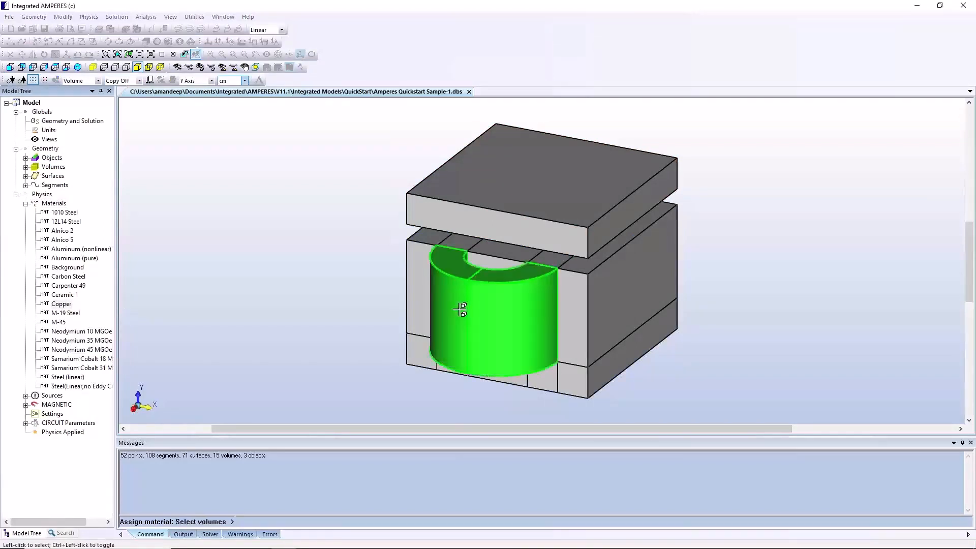
left_click(454, 241)
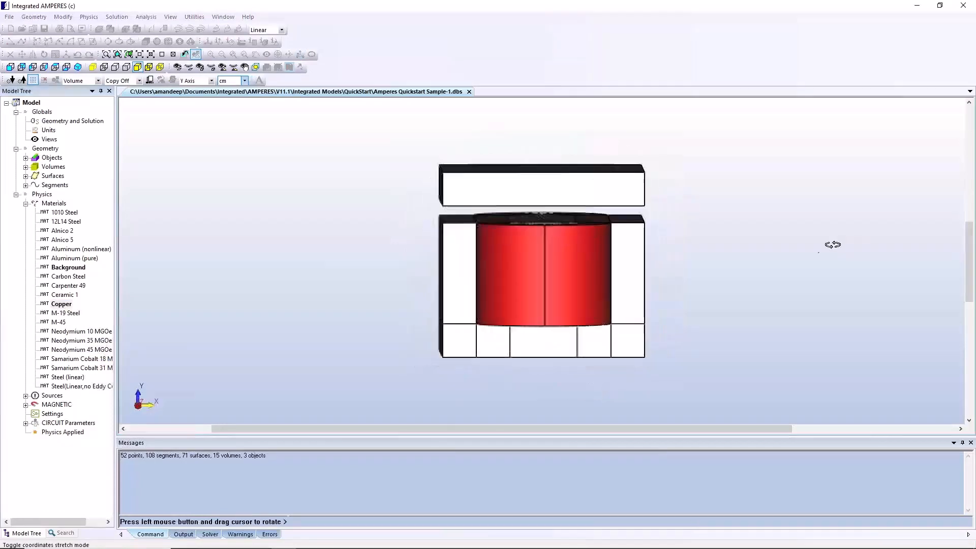
left_click_drag(831, 244, 627, 240)
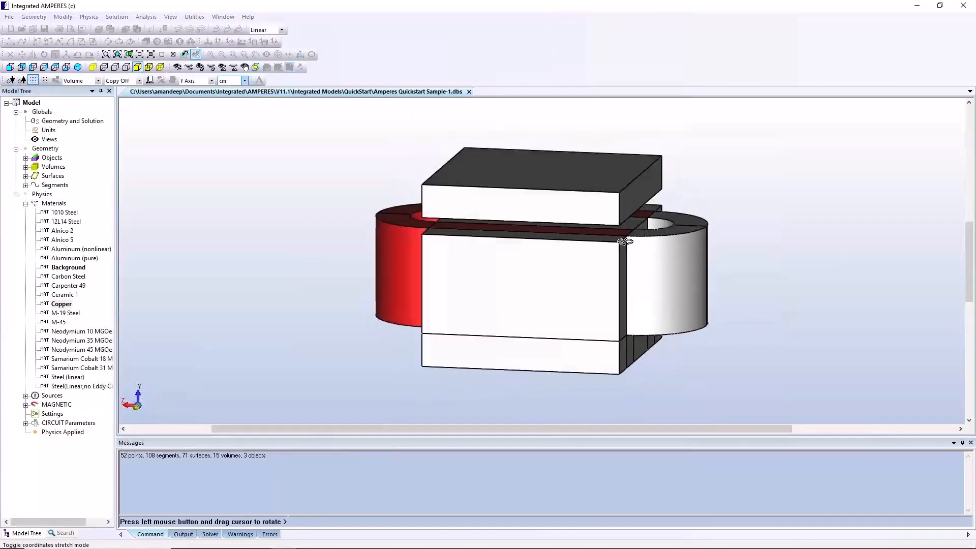
right_click(828, 272)
left_click(682, 287)
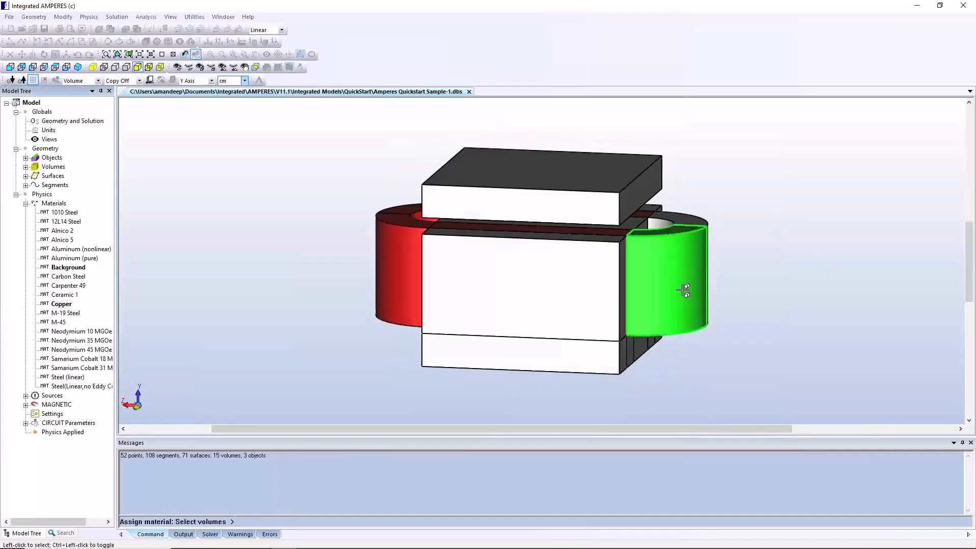
left_click(692, 218)
right_click(765, 254)
Assign 1010 Steel to all core volumes, including the centre leg and base, and to the armature plate
left_click(65, 212)
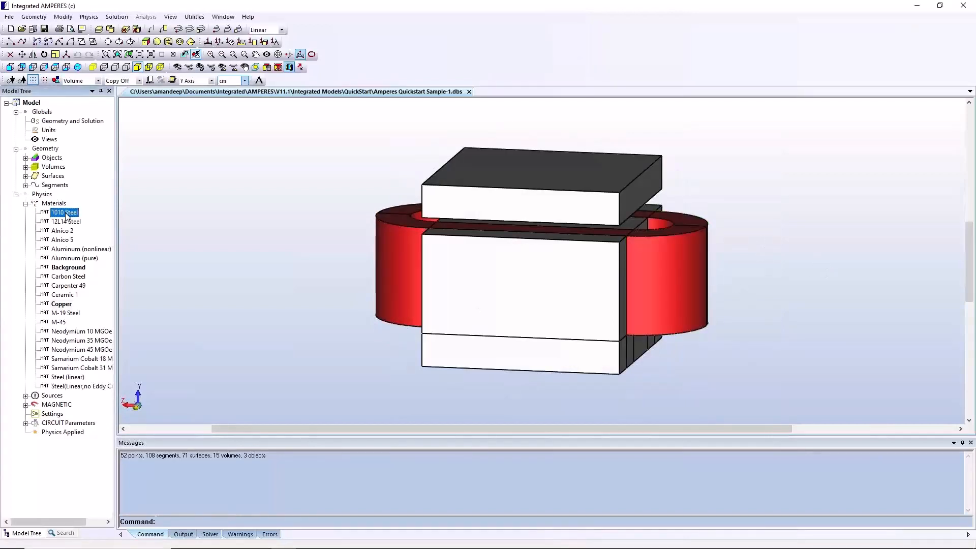
right_click(68, 213)
left_click(89, 255)
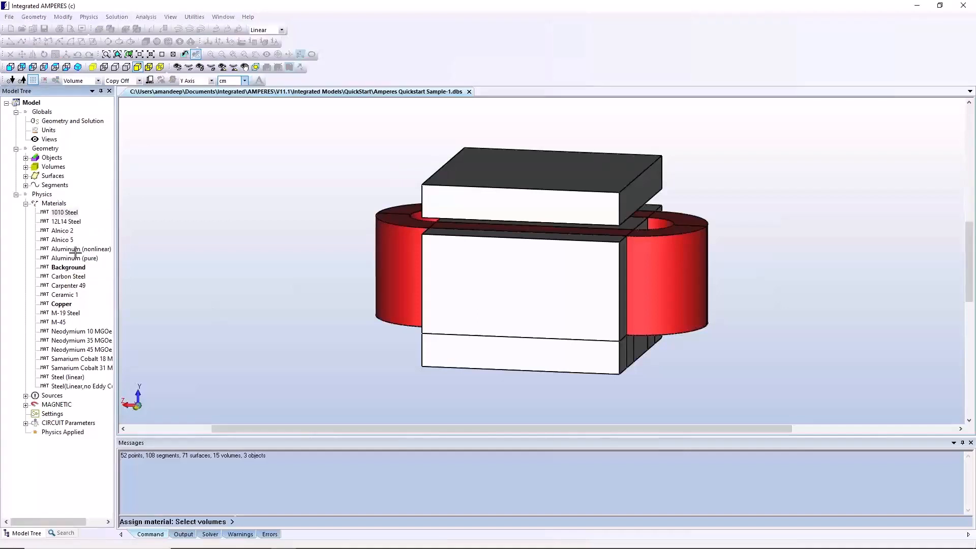
left_click(508, 330)
left_click(505, 354)
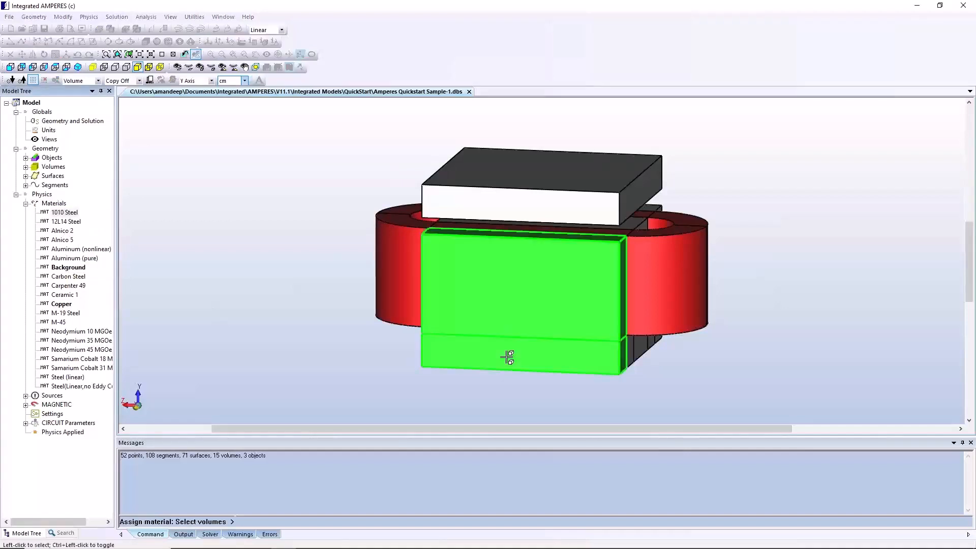
left_click(644, 353)
left_click(632, 347)
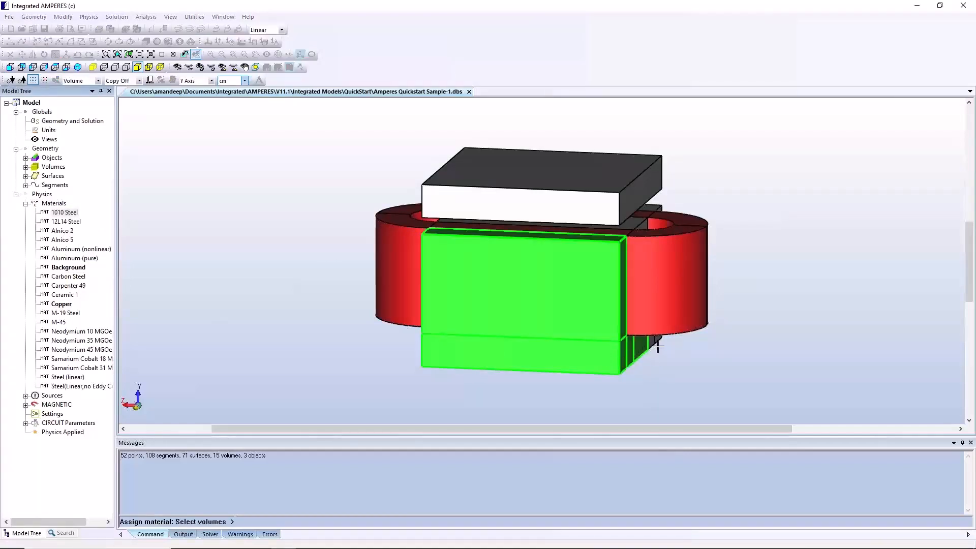
left_click(652, 344)
left_click(588, 211)
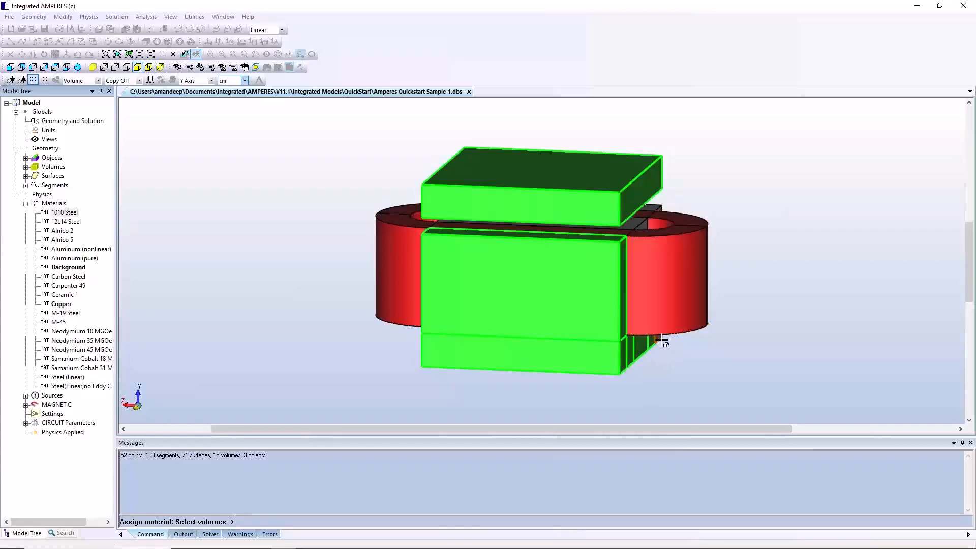
left_click(639, 223)
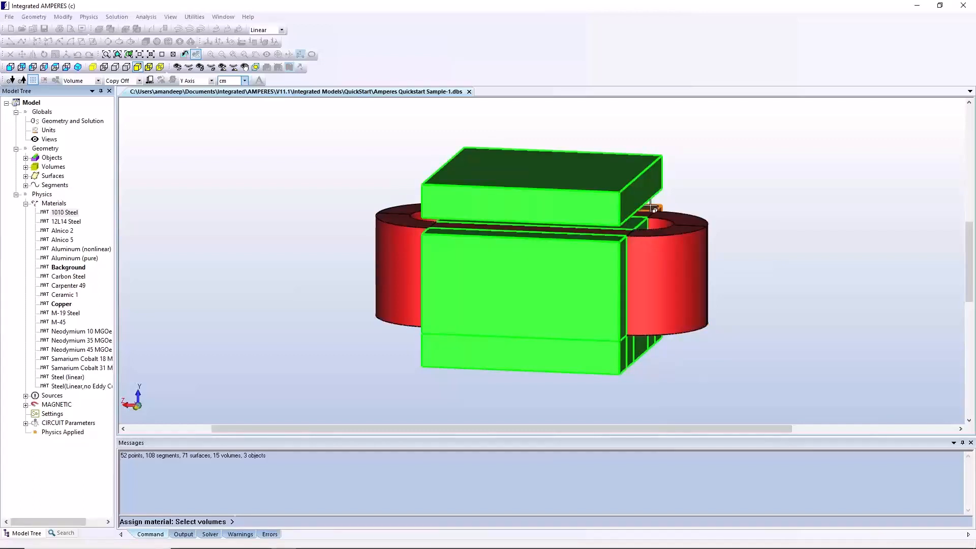
left_click(651, 205)
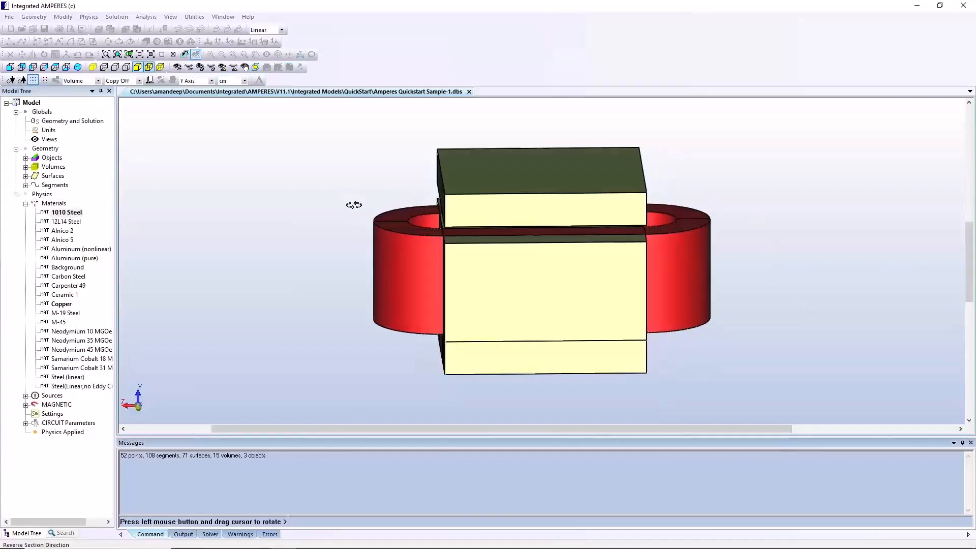
Show the model as a wireframe and start a new current source
left_click_drag(353, 204, 402, 228)
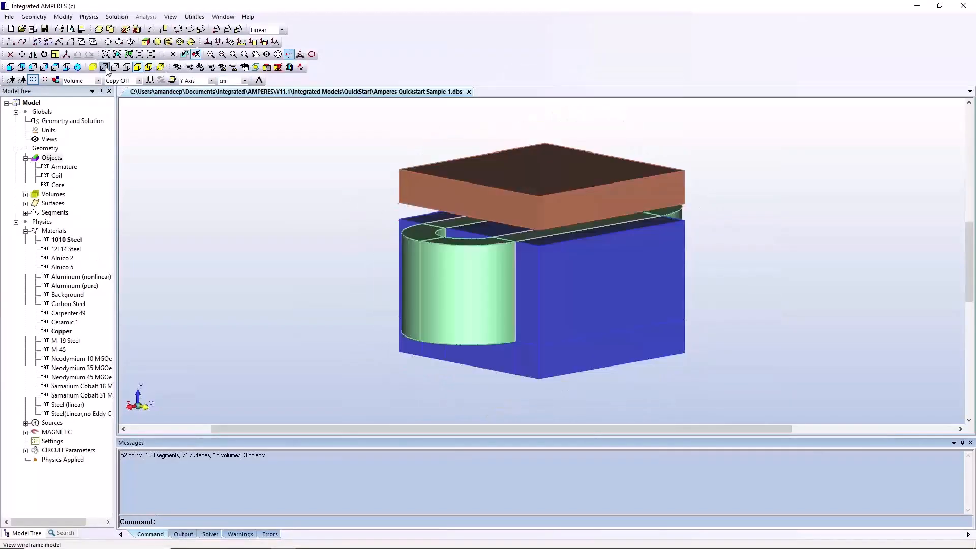
left_click(104, 67)
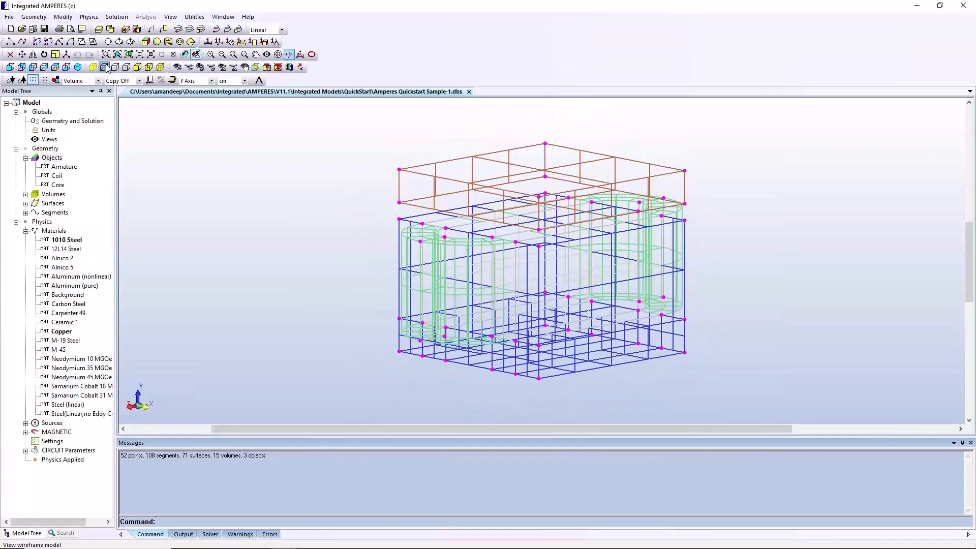
left_click(90, 17)
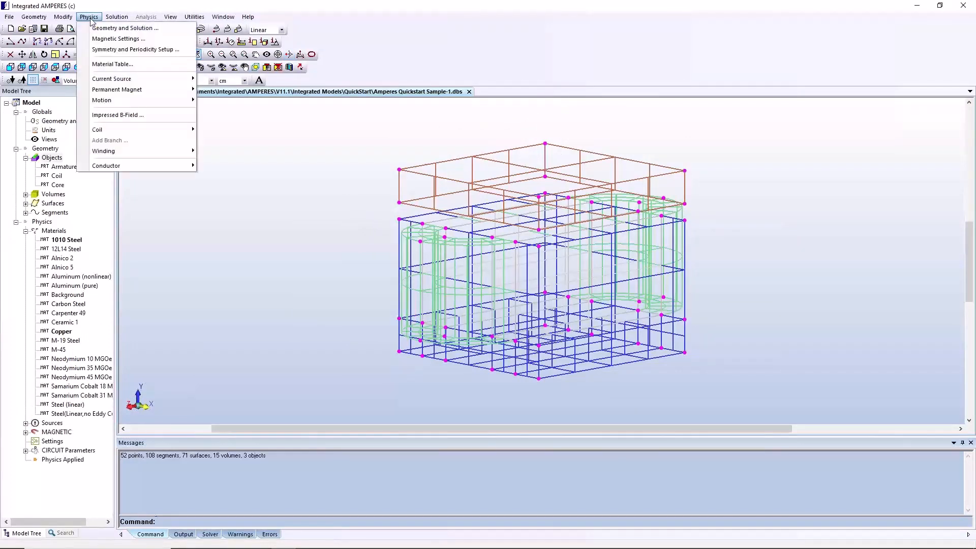
mouse_move(116, 79)
left_click(226, 79)
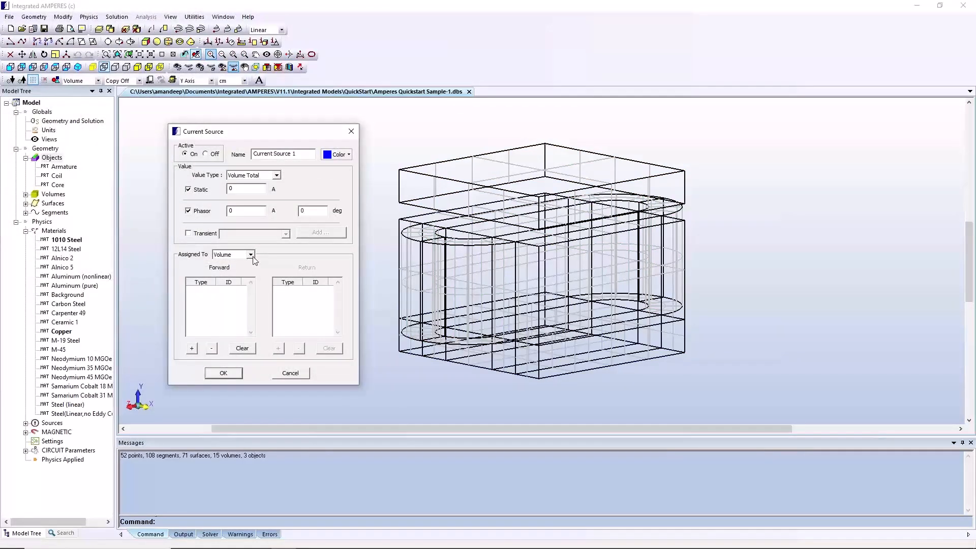
Configure the current source as Volume Total assigned to volumes, with a static value of 3000 A and Phasor disabled
left_click(251, 255)
left_click(98, 80)
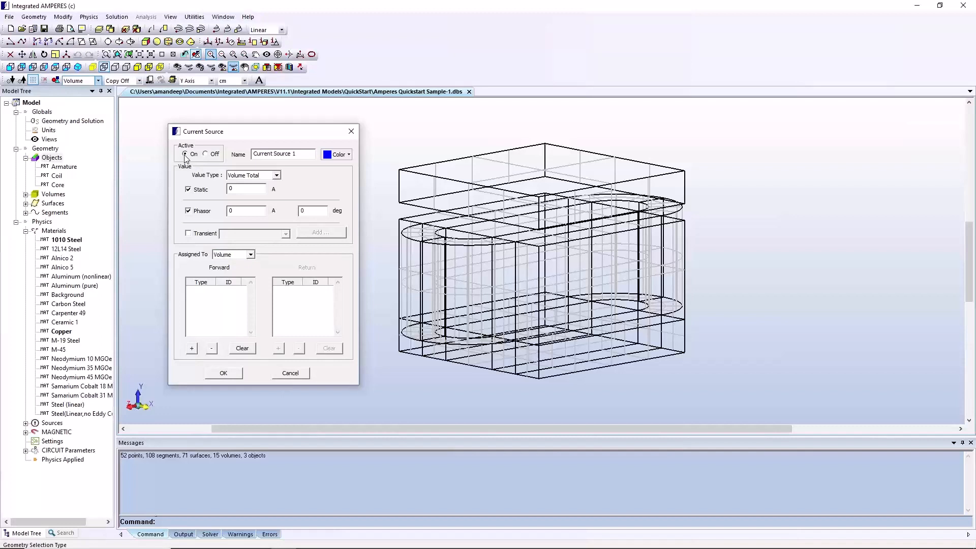
left_click(276, 175)
left_click(277, 175)
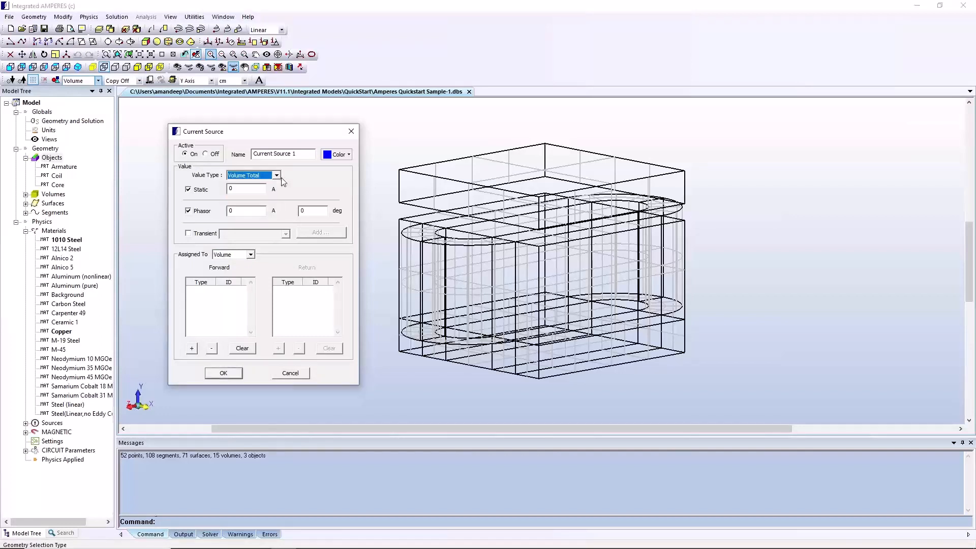
left_click(189, 210)
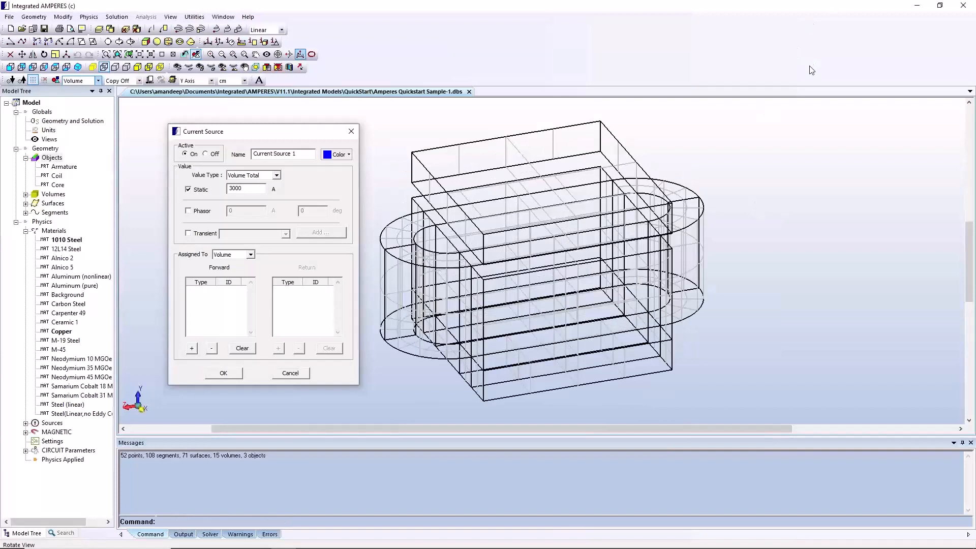
Add all the straight and curved coil volumes to the current source's forward assignment
left_click(191, 348)
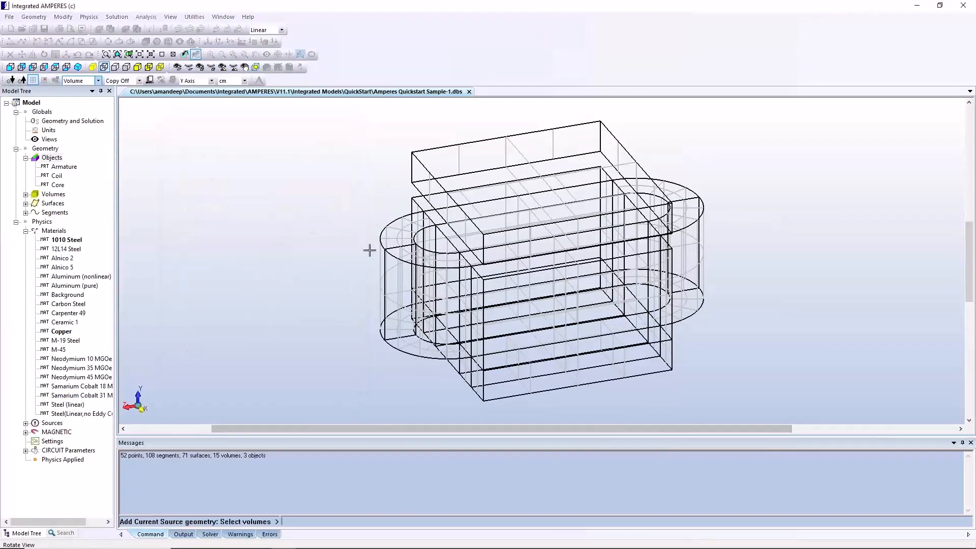
left_click(421, 251)
left_click(420, 251)
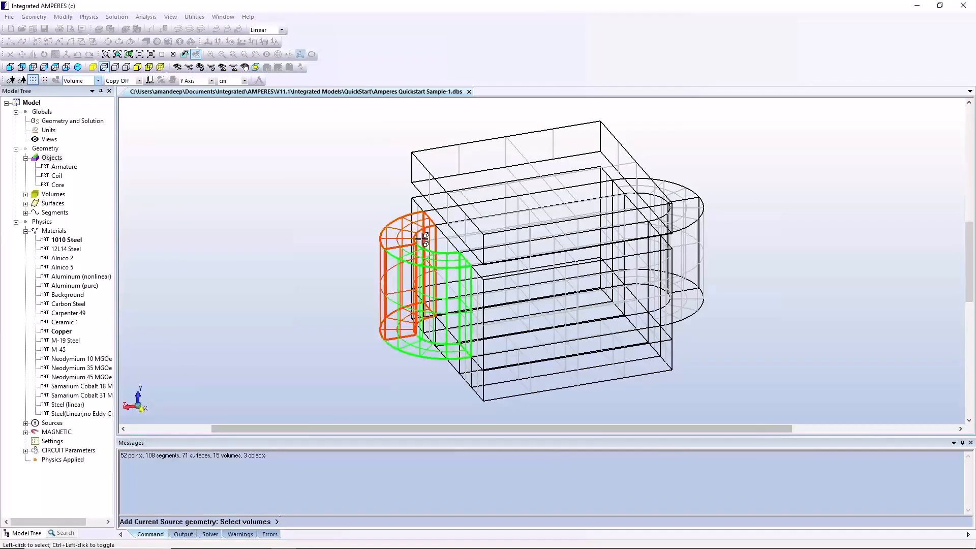
left_click(438, 224)
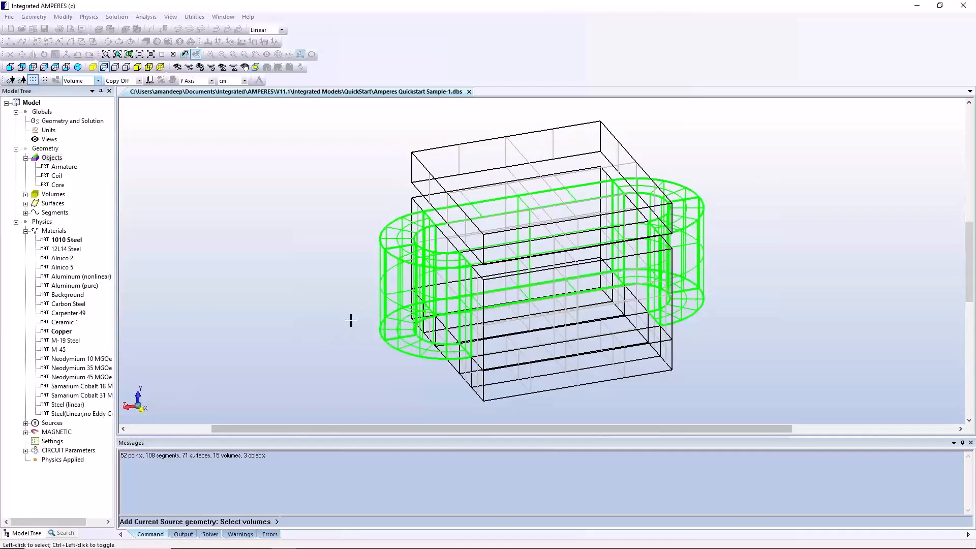
key("Return")
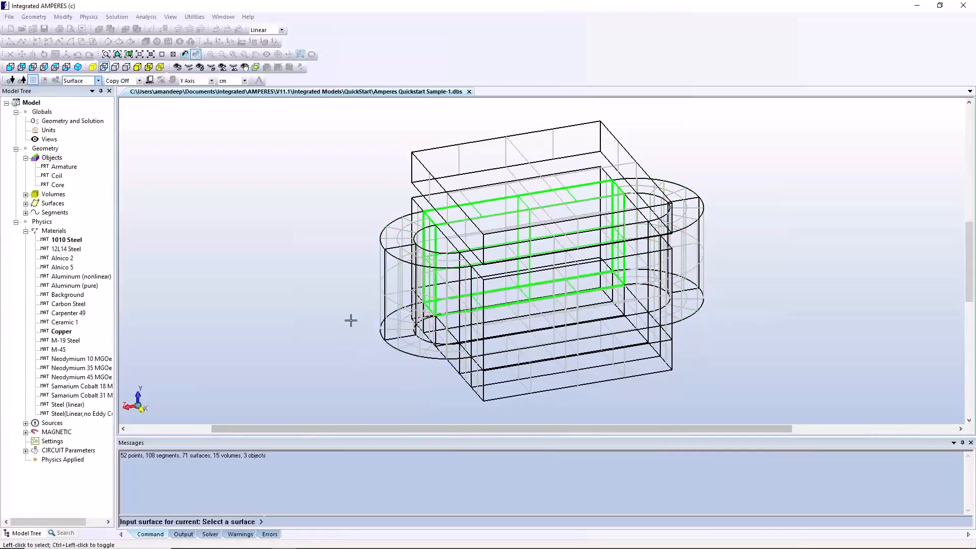
Define the current's input surface at the face joining the straight winding and curved end, and finish the volume assignment
left_click(428, 253)
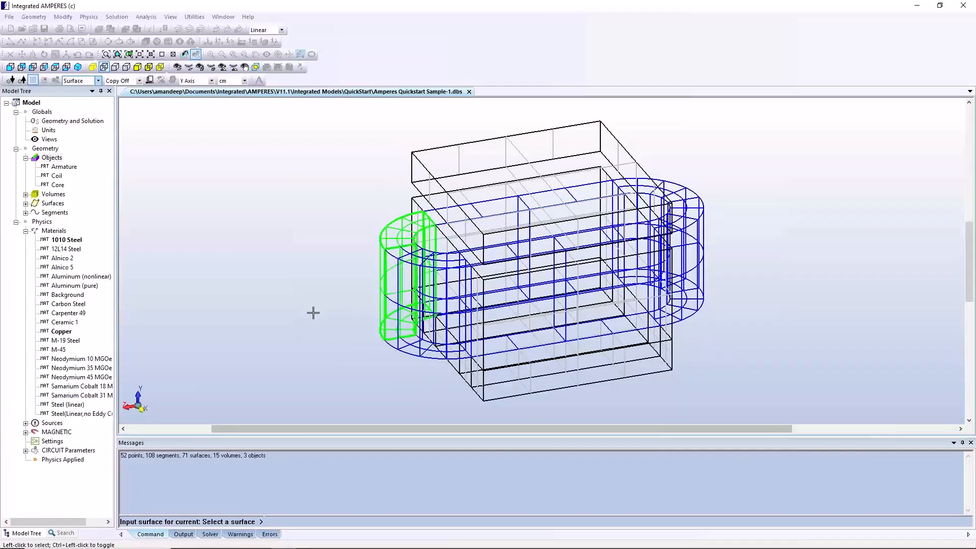
key("Return")
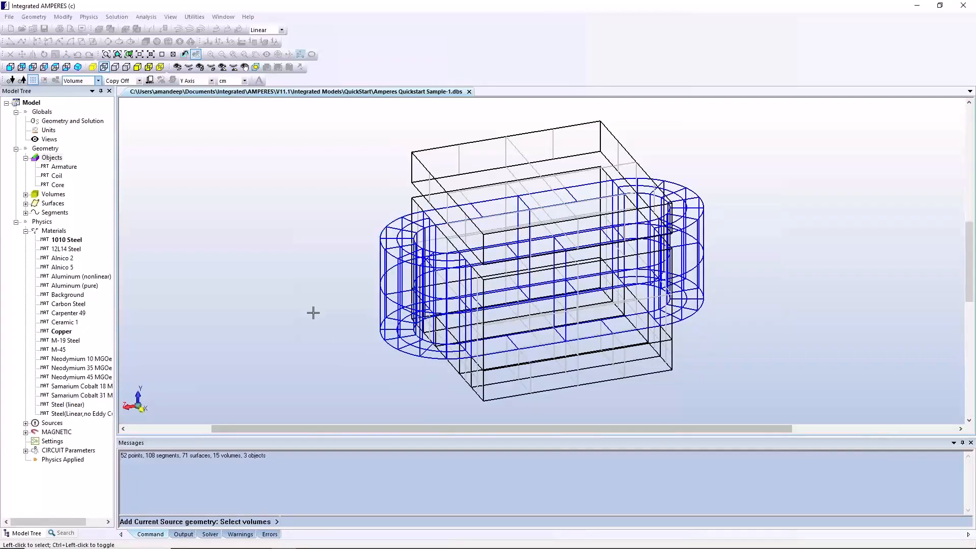
key("Return")
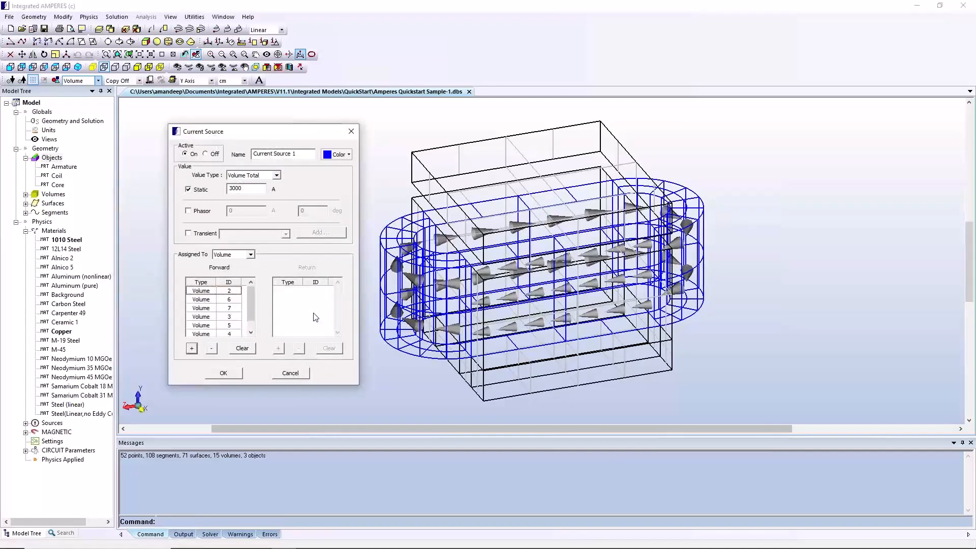
Check each volume in the current source's forward assignment against the coil and accept the source
left_click(213, 293)
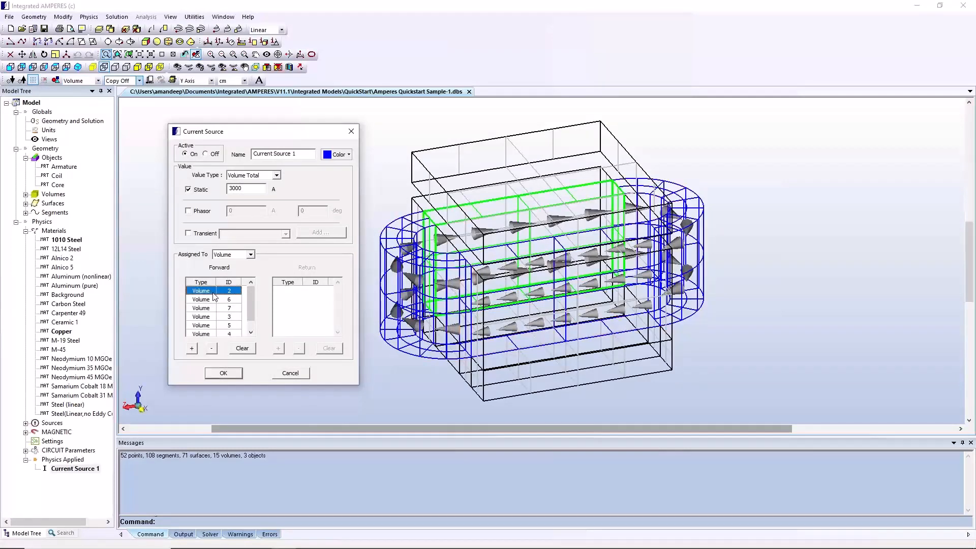
left_click(220, 299)
left_click(224, 308)
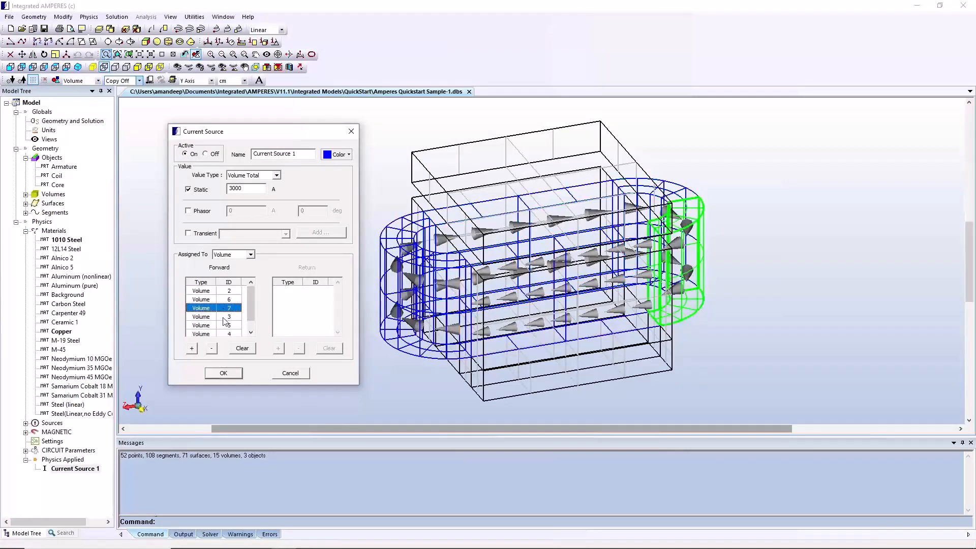
left_click(226, 317)
left_click(229, 326)
left_click(231, 333)
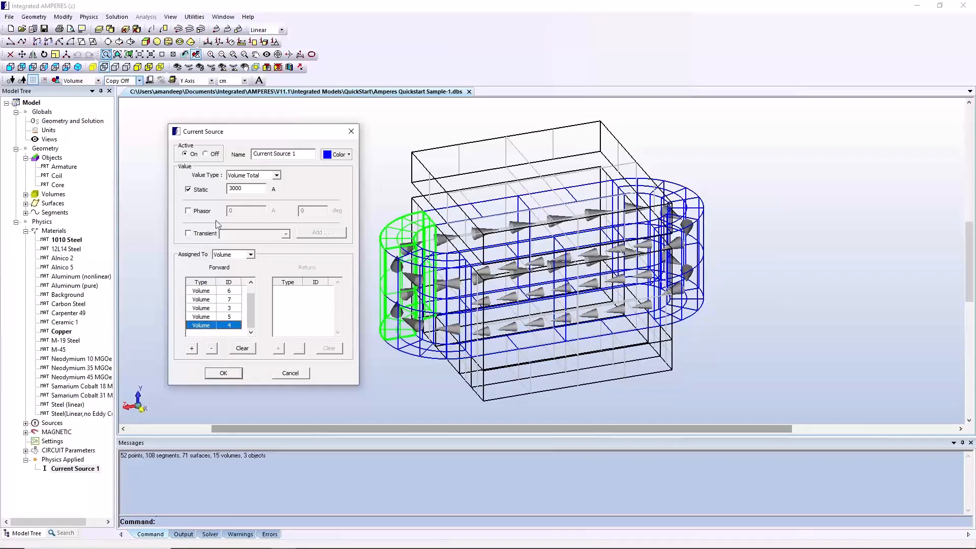
left_click(327, 156)
left_click(347, 157)
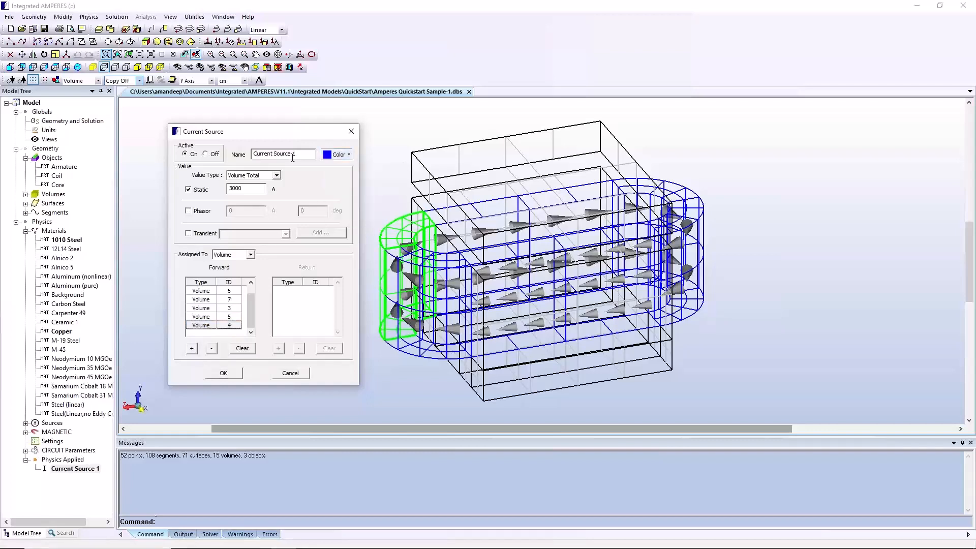
left_click(224, 373)
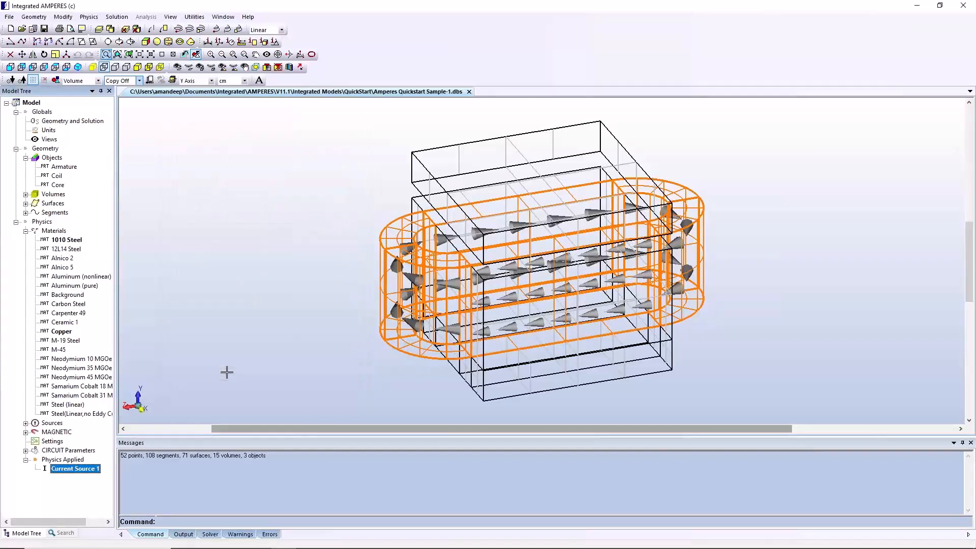
left_click(83, 473)
left_click(100, 471)
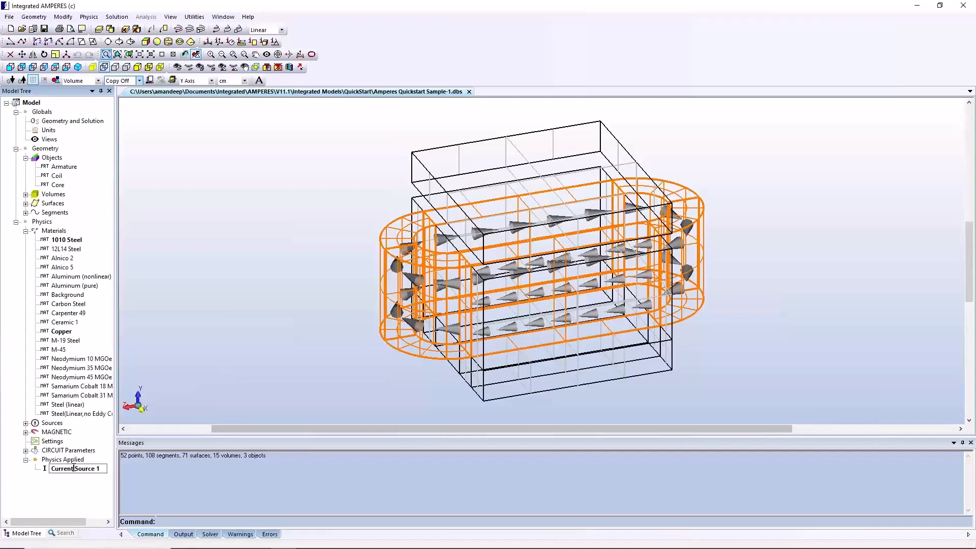
key("Return")
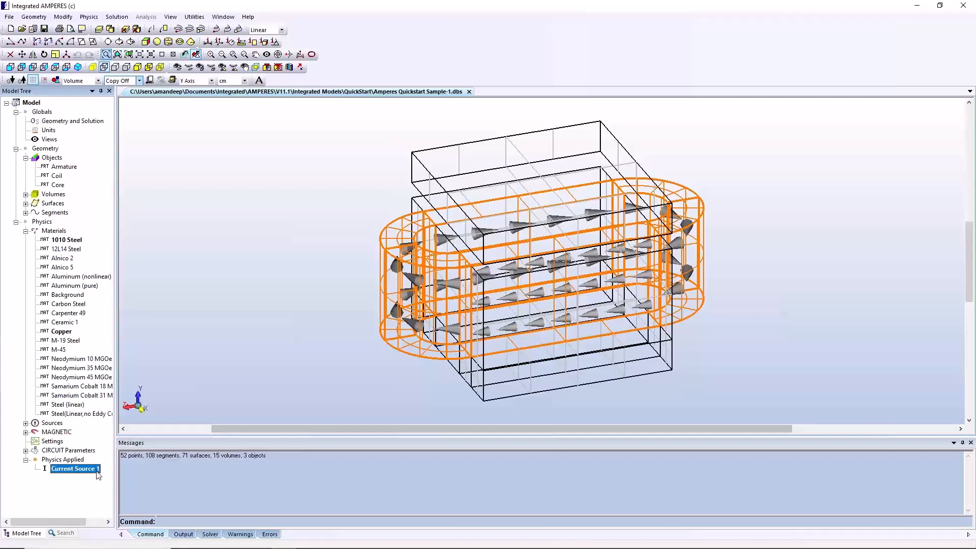
right_click(98, 473)
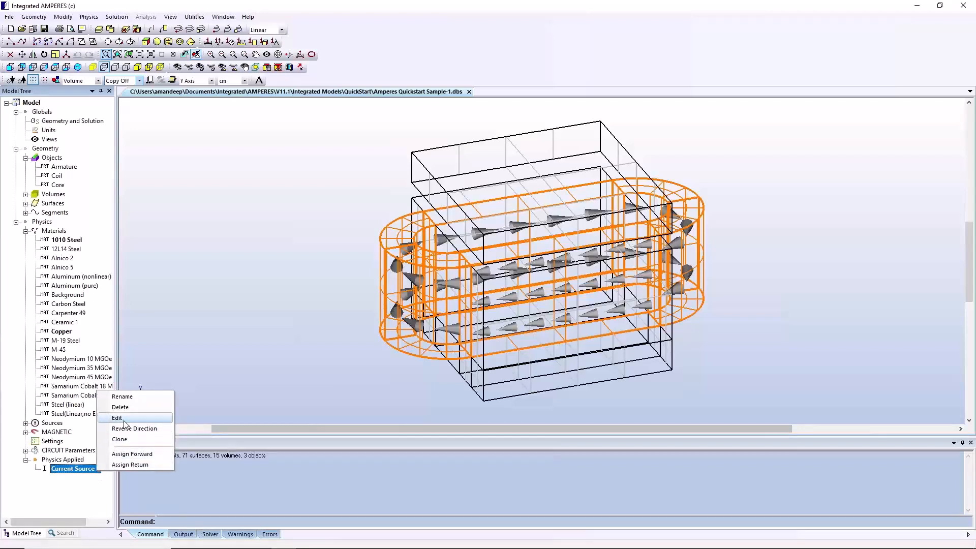
left_click(214, 352)
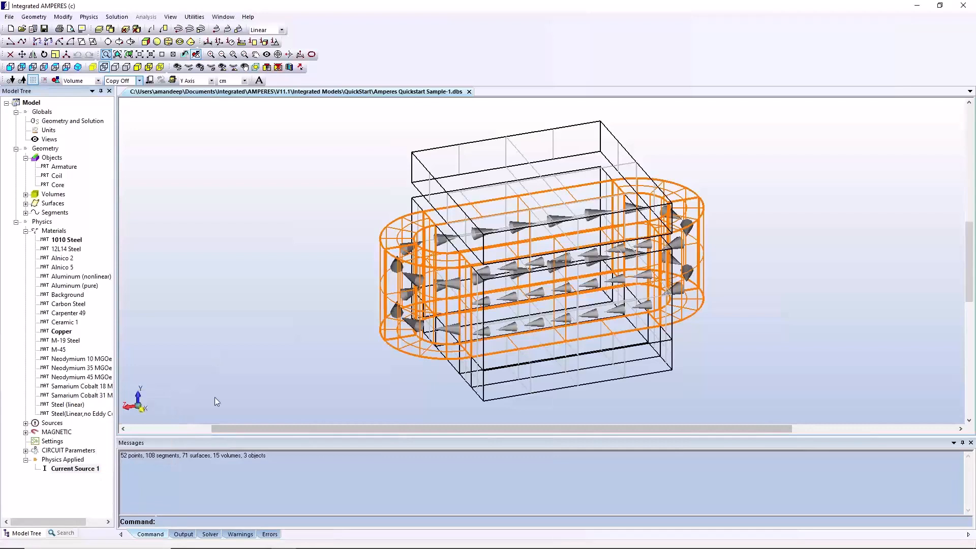
Start a new 2D contour plot output of B-Field magnitude on a plane, with the grid density at Very Fine Density
left_click(116, 18)
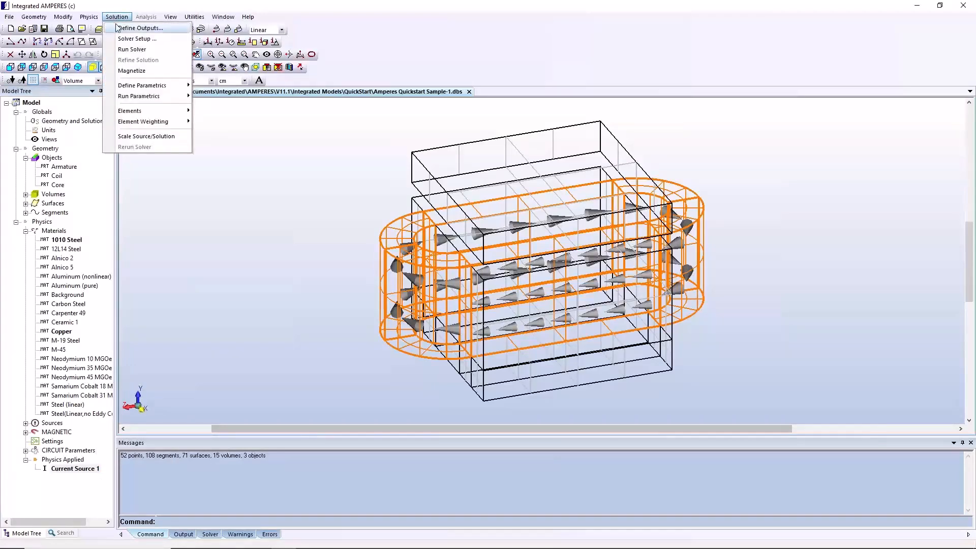
left_click(116, 28)
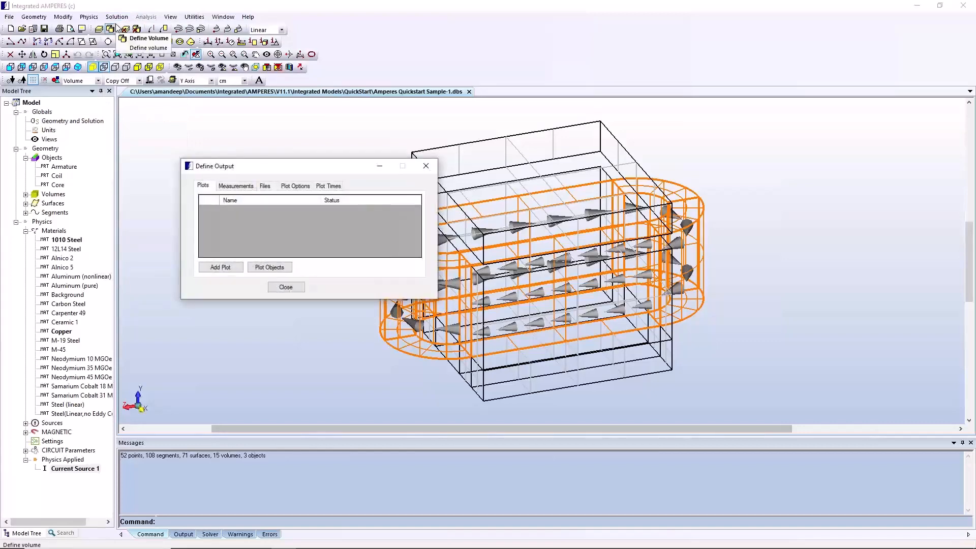
left_click(221, 268)
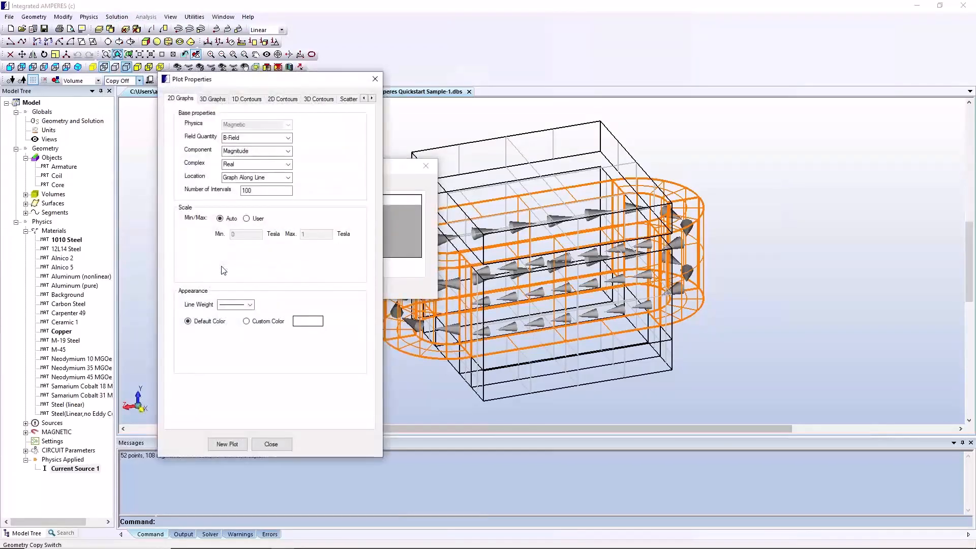
left_click(280, 100)
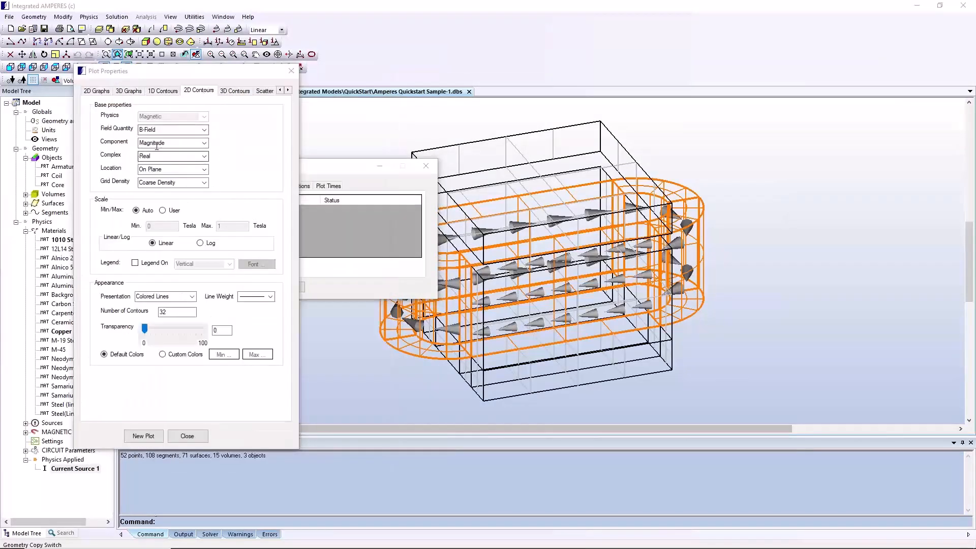
left_click(205, 182)
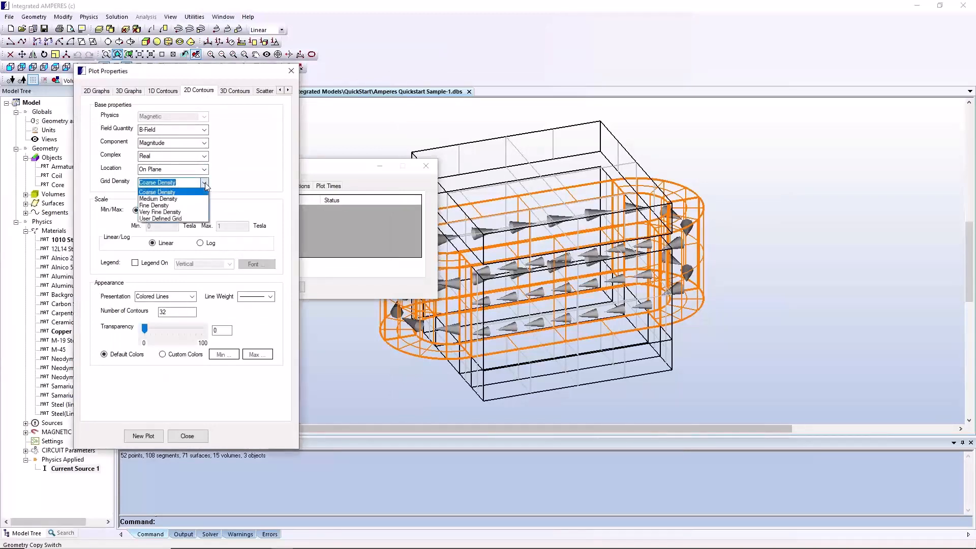
left_click(190, 211)
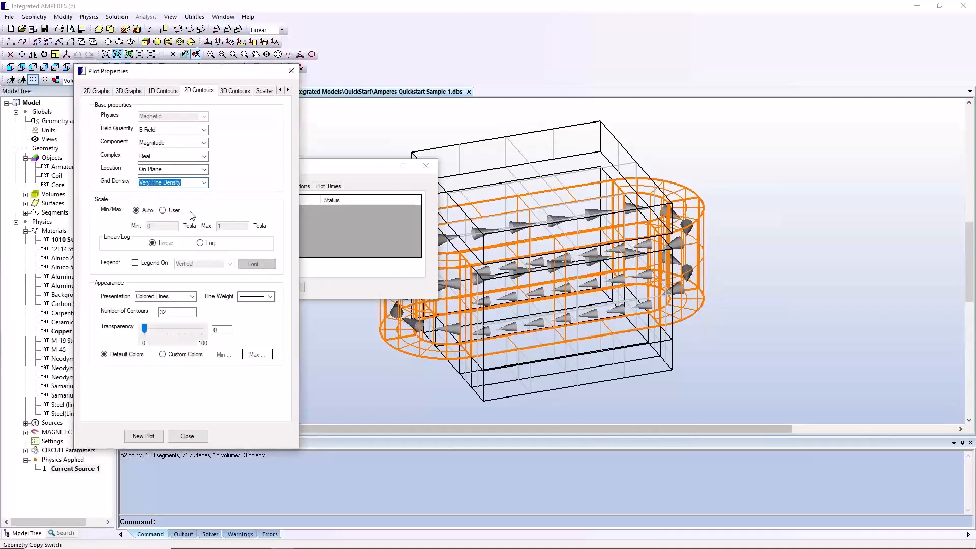
Set the contour presentation to Gradient Colors and the number of contours to 21
left_click(192, 297)
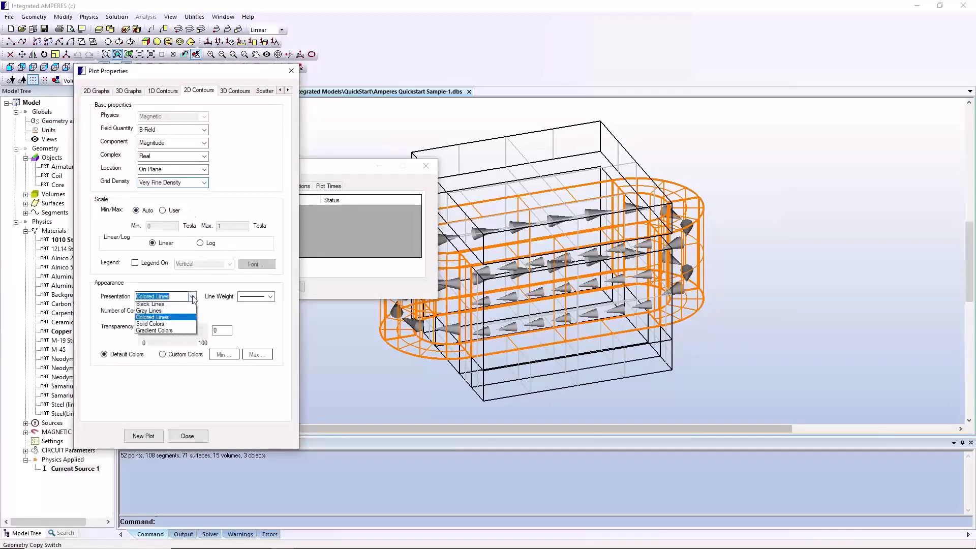
left_click(177, 333)
left_click(173, 312)
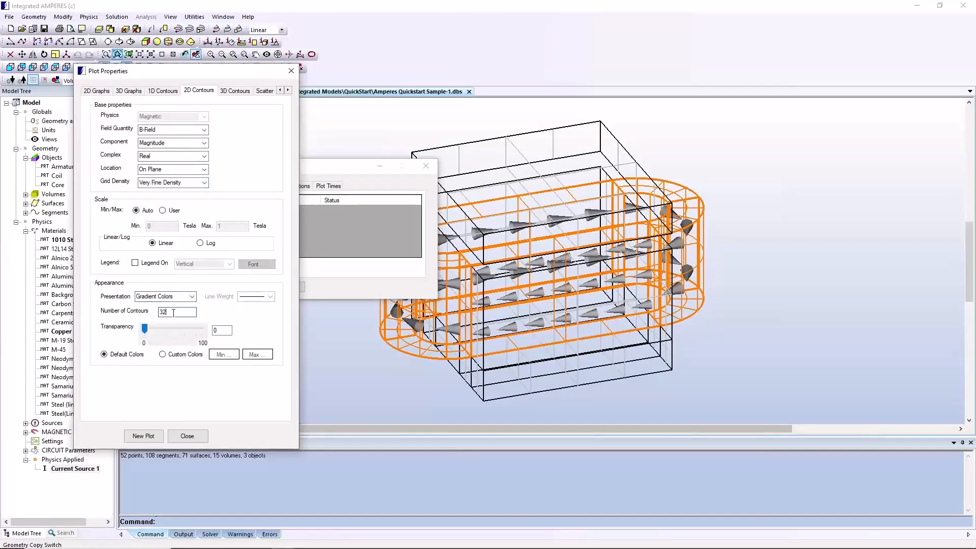
key("BackSpace")
key("BackSpace")
type("21")
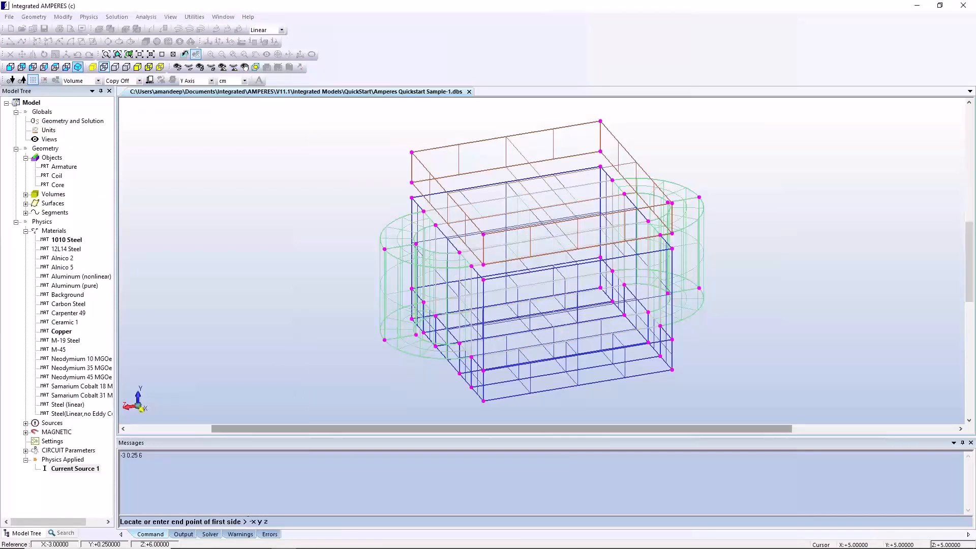
Define the contour plane starting at -3 0.25 6, with the first side ending at -x y z and the second side at x y 0
key("Return")
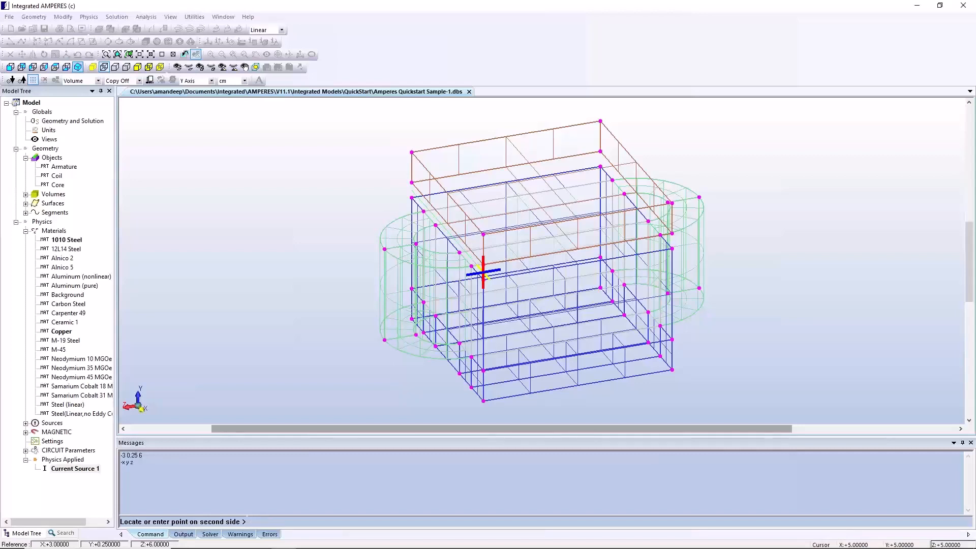
type("x y 0")
key("Return")
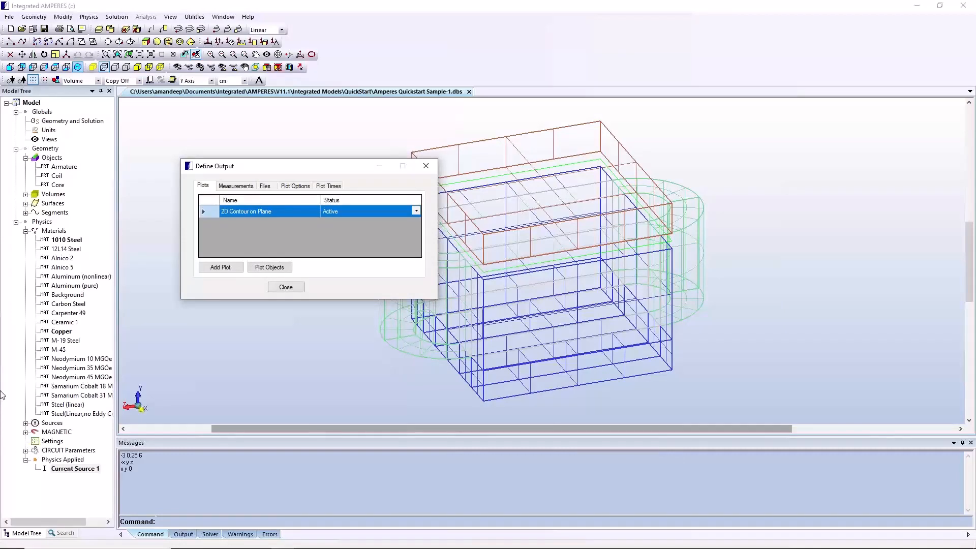
Start a new arrow plot output of the B-Field with its location set to Plot Object
left_click(220, 267)
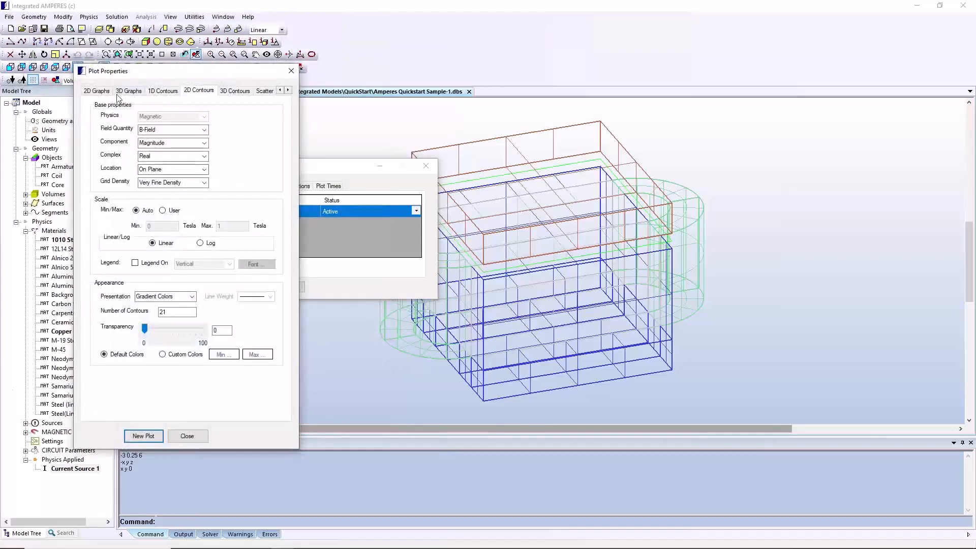
left_click(287, 91)
left_click(287, 90)
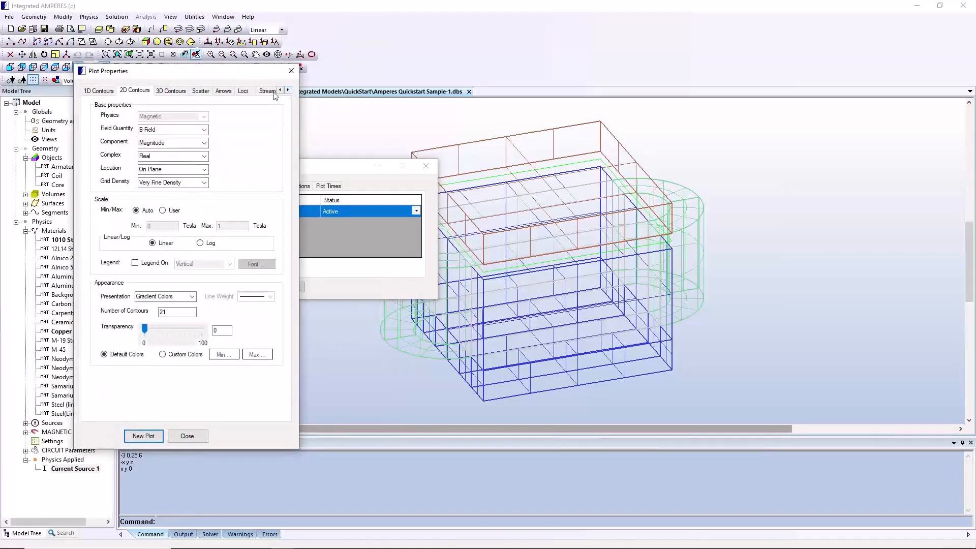
left_click(224, 91)
left_click(206, 170)
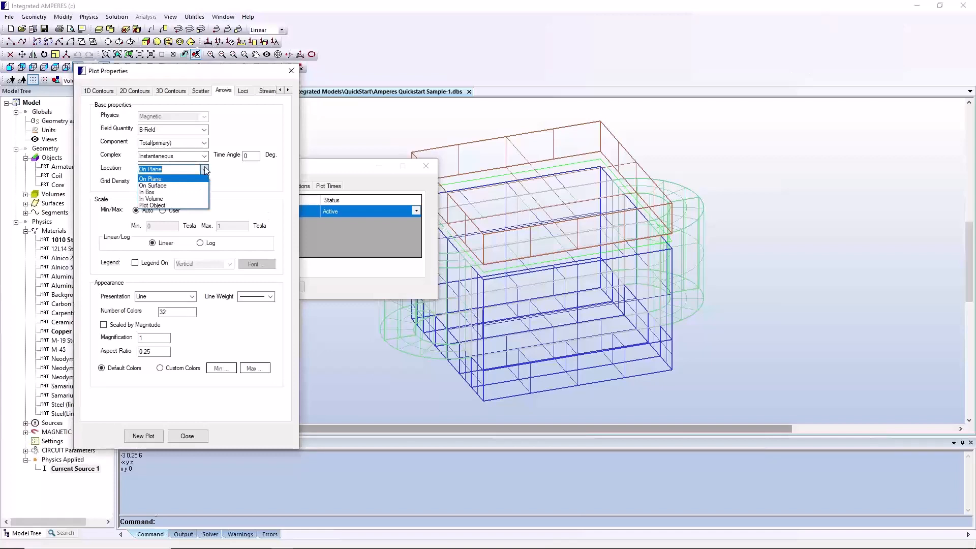
left_click(172, 207)
Give the arrow plot a Solid presentation with the legend on, and create it on the rectangle plot object
left_click(191, 297)
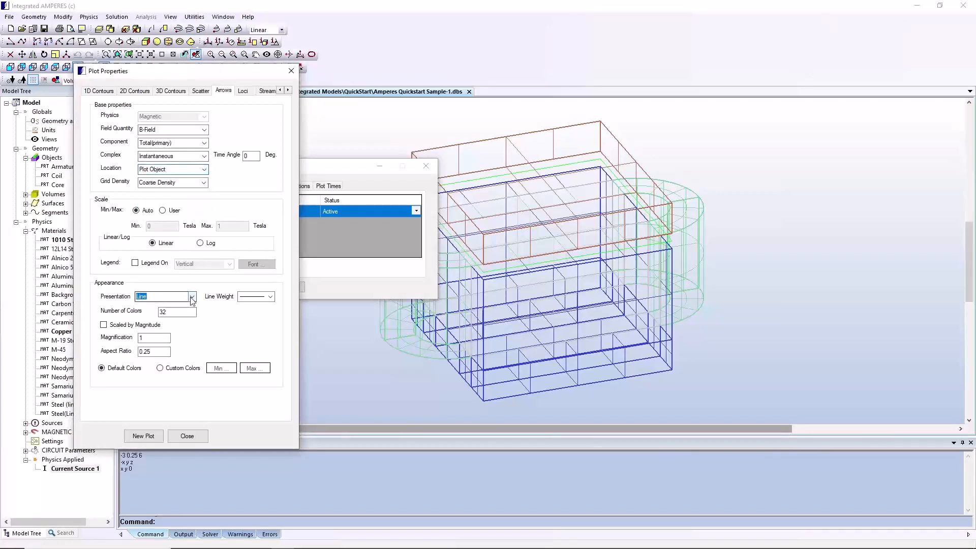
left_click(186, 313)
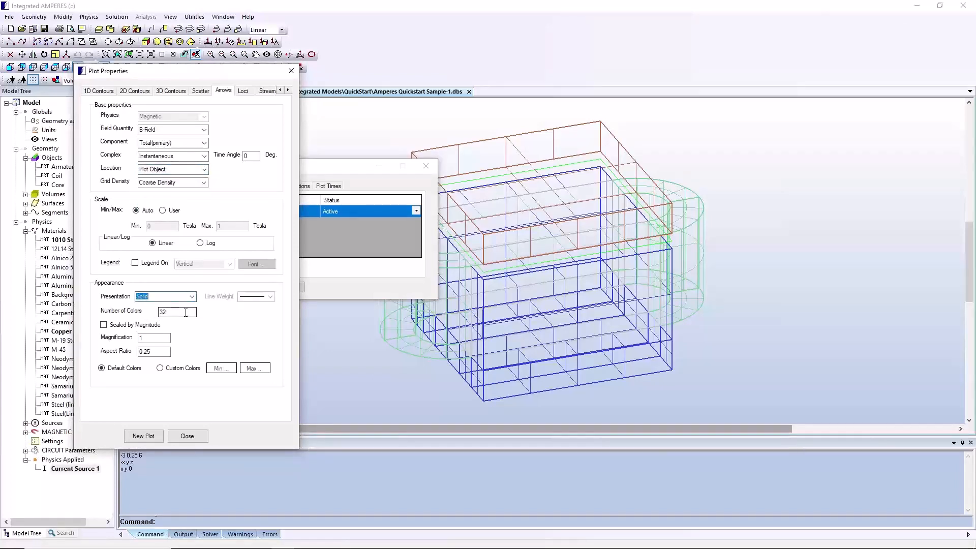
left_click(135, 263)
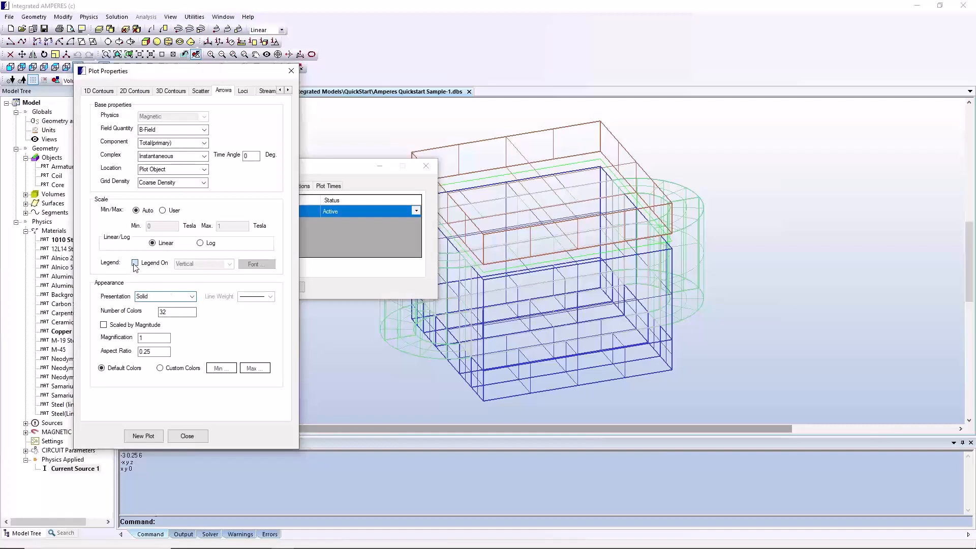
left_click(146, 437)
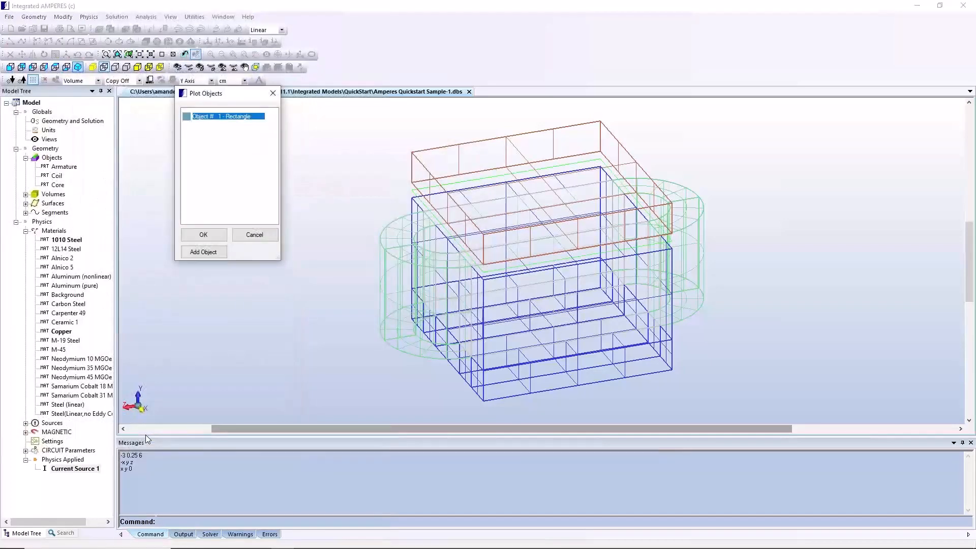
left_click(201, 237)
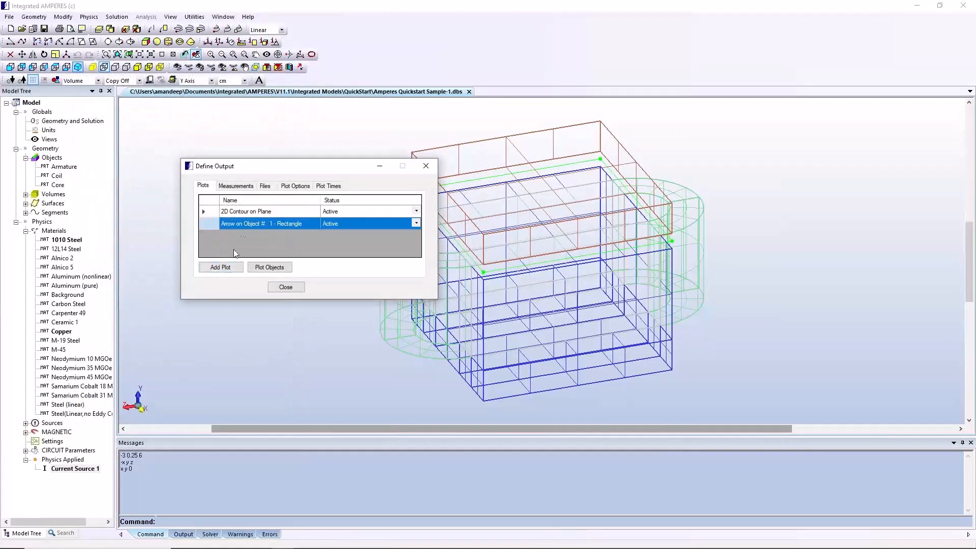
Add a B-Field probe measurement at coordinates X 0, Y 1 and Z 3 cm
left_click(246, 187)
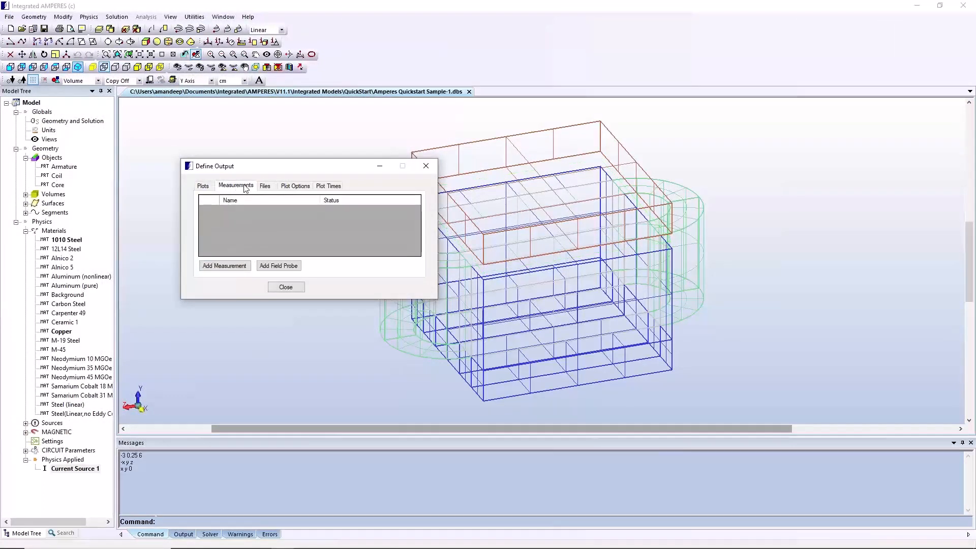
left_click(278, 266)
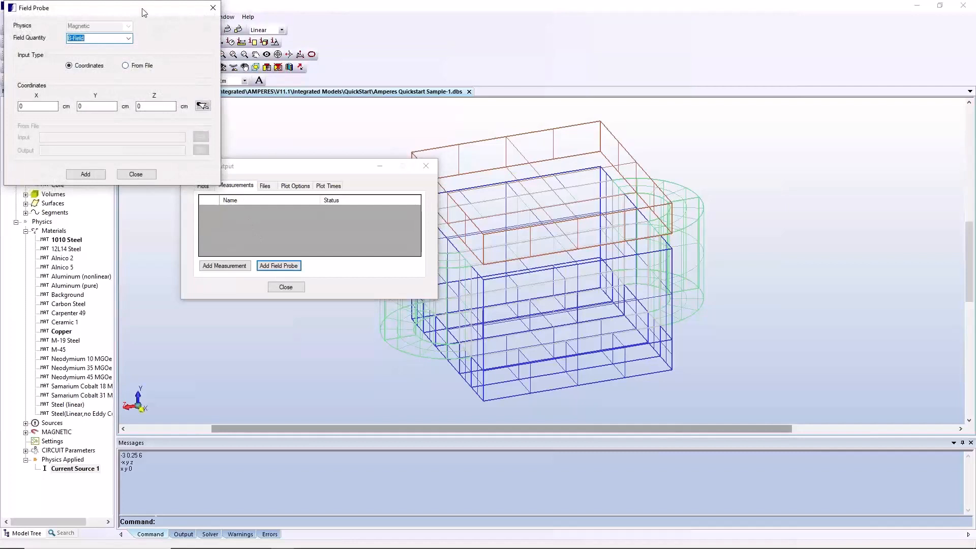
left_click_drag(144, 12, 203, 78)
left_click(150, 171)
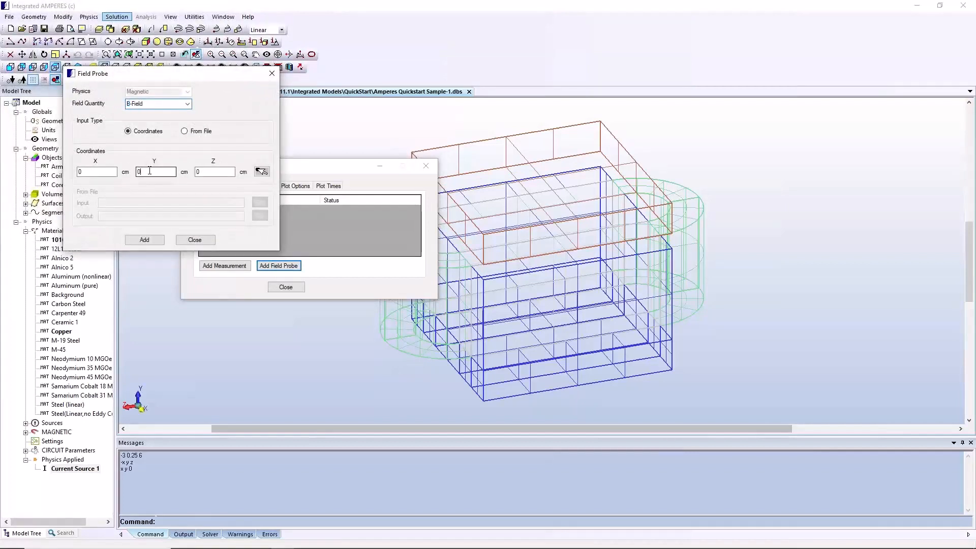
key("BackSpace")
type("1")
left_click(217, 171)
key("BackSpace")
type("3")
left_click(154, 240)
Add a Force - Volume measurement on the Coil and Core objects
left_click(215, 269)
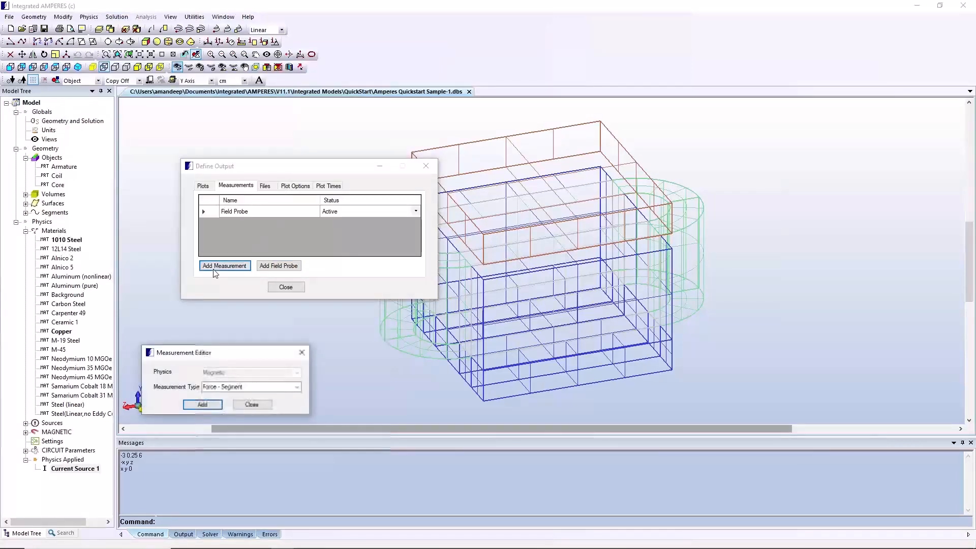
left_click(296, 387)
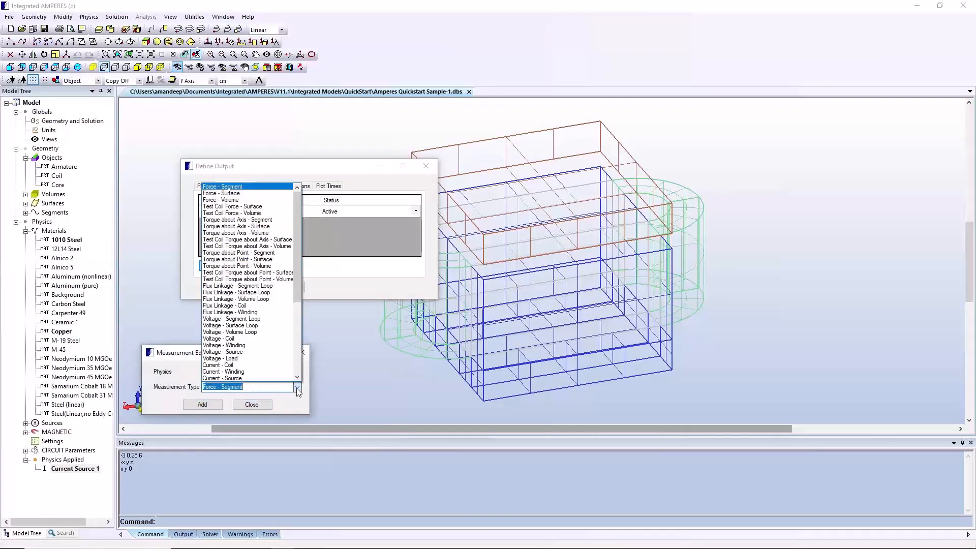
left_click(258, 201)
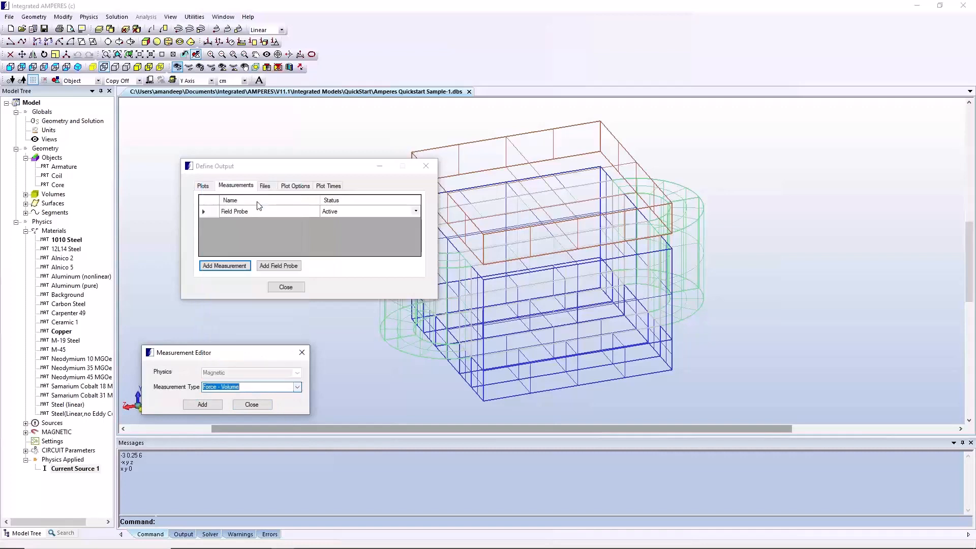
left_click(215, 405)
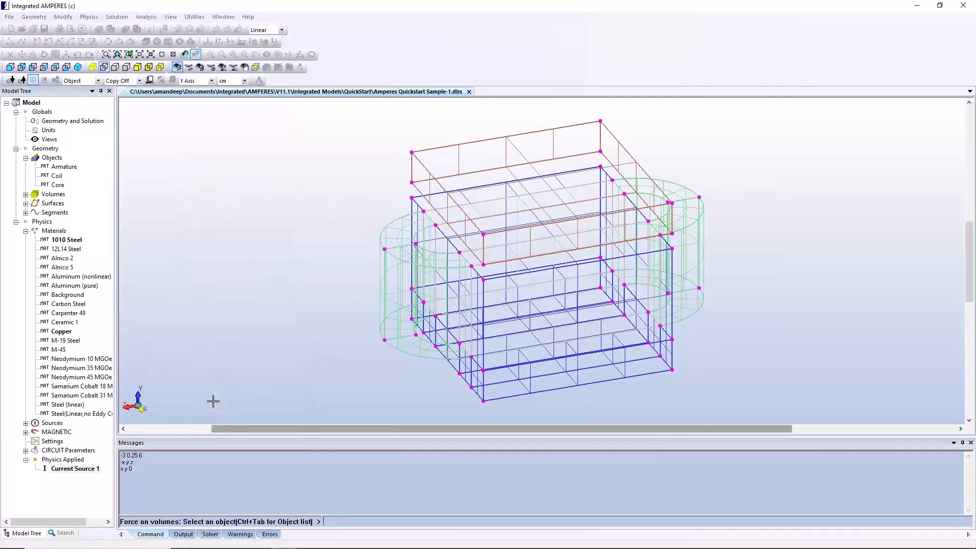
key("ctrl+Tab")
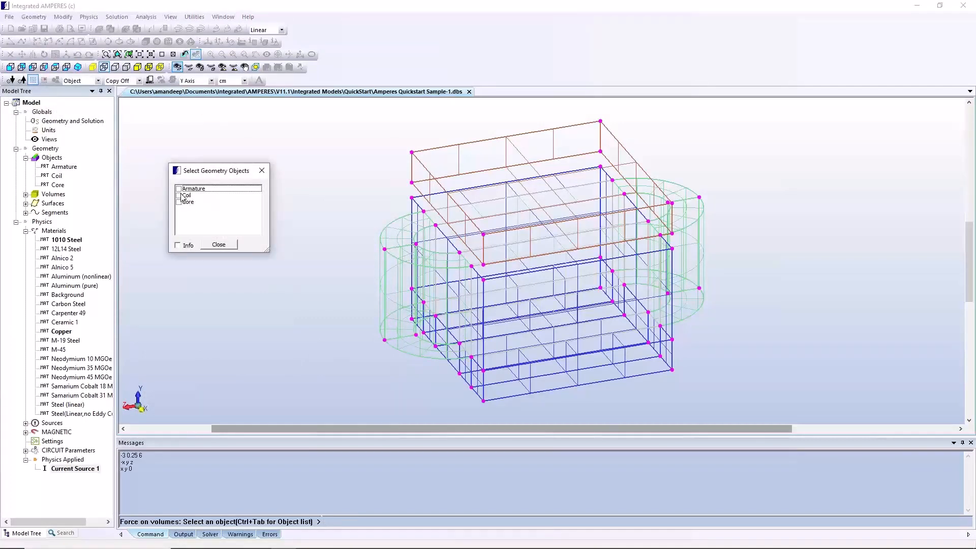
left_click(179, 195)
left_click(179, 201)
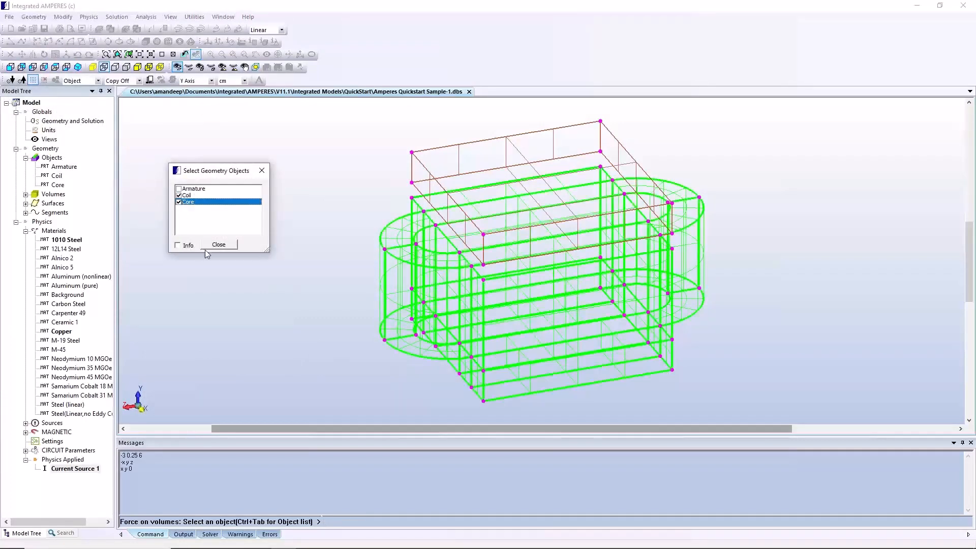
left_click(219, 245)
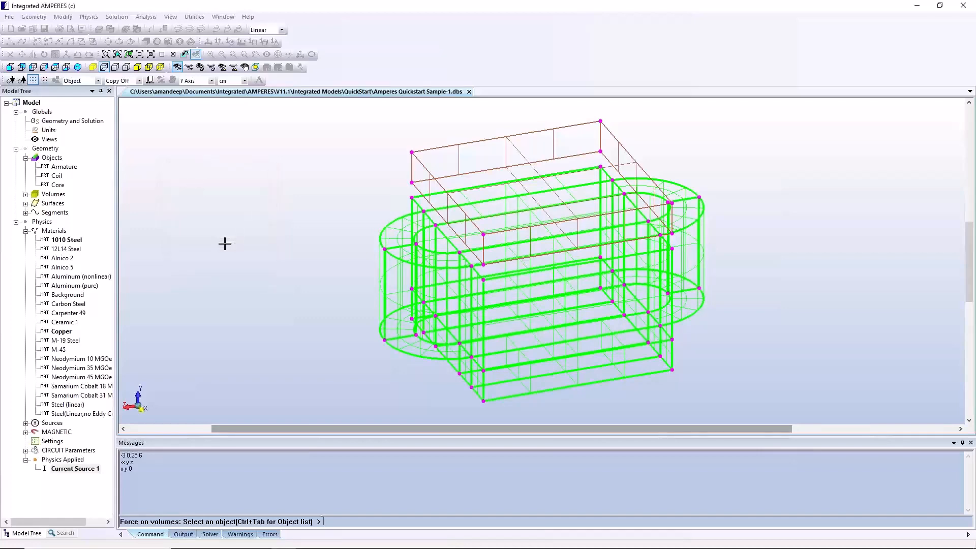
key("Return")
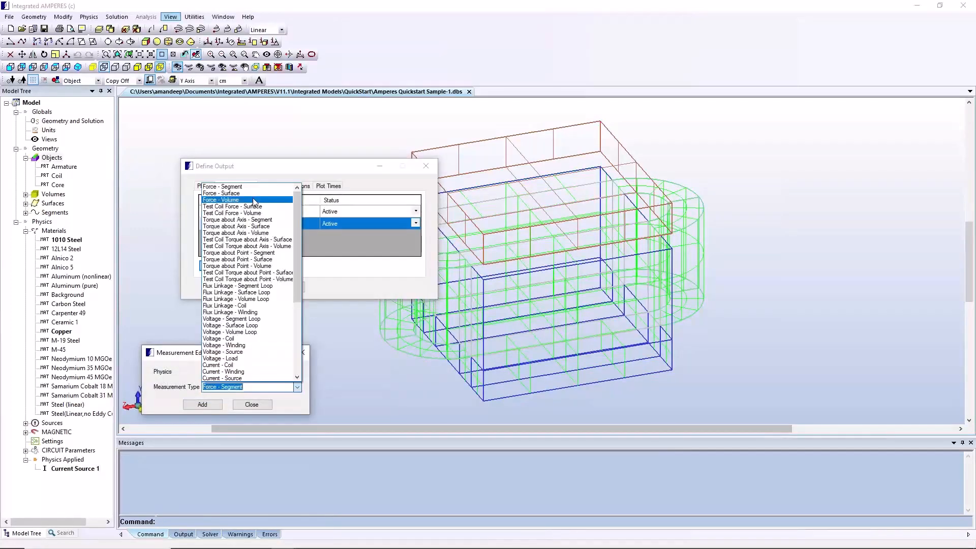
Add a second Force - Volume measurement on the Armature object and finish adding force measurements
left_click(254, 200)
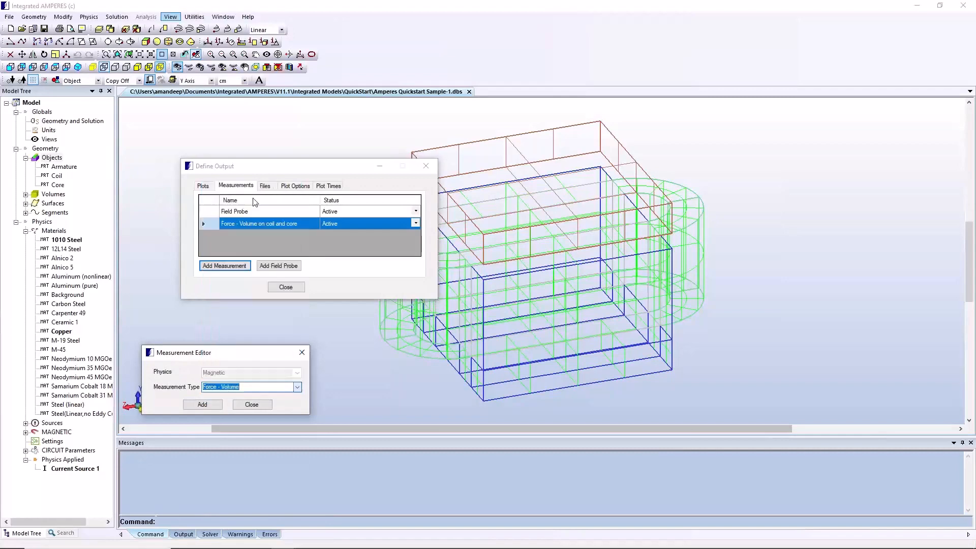
left_click(202, 404)
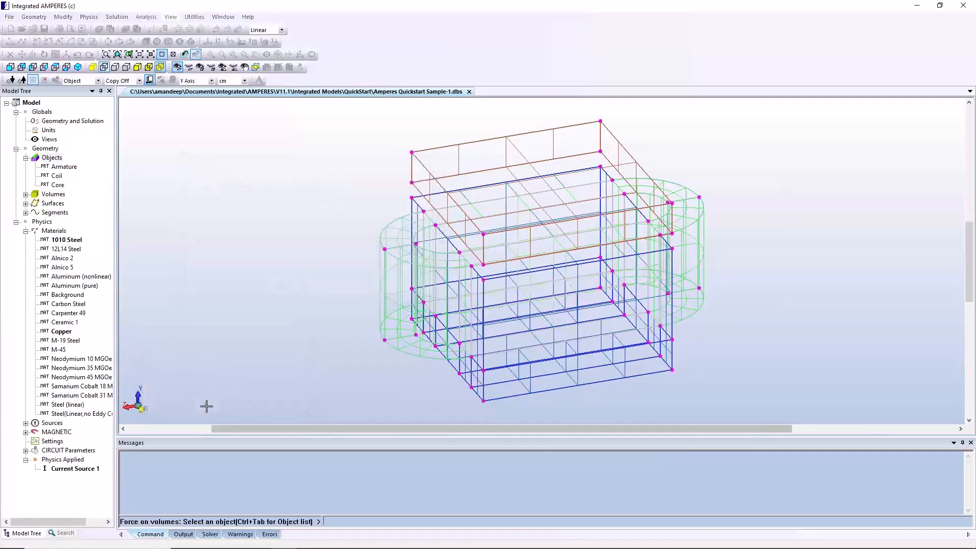
key("ctrl+Tab")
left_click(198, 189)
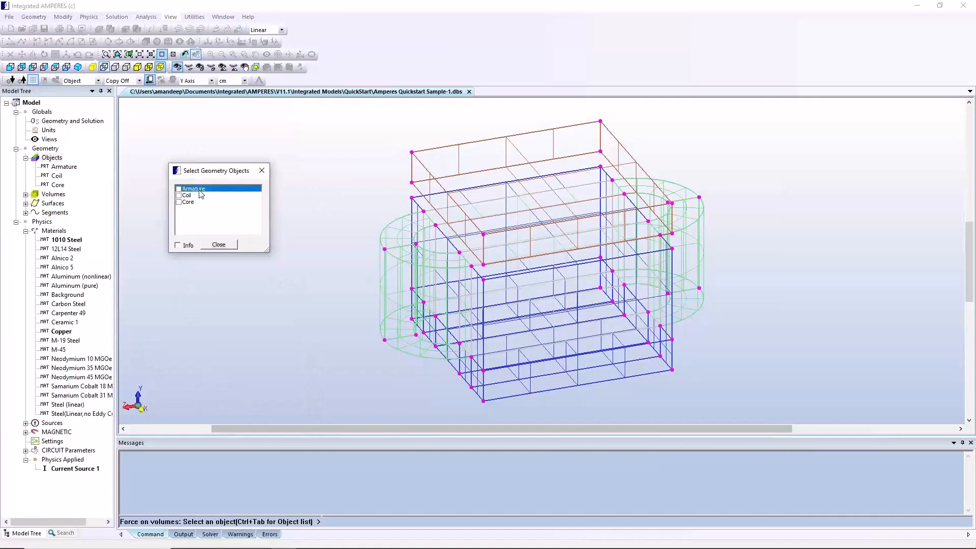
left_click(219, 244)
right_click(218, 243)
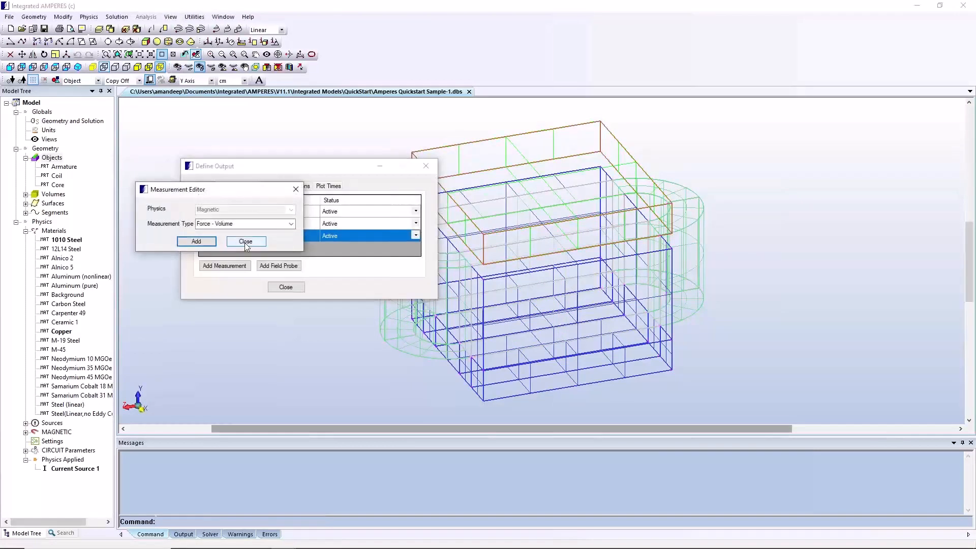
left_click(245, 242)
Rename the two force measurements as "Force - Volume on coil and core" and "Force - Volume on Armature"
left_click(273, 223)
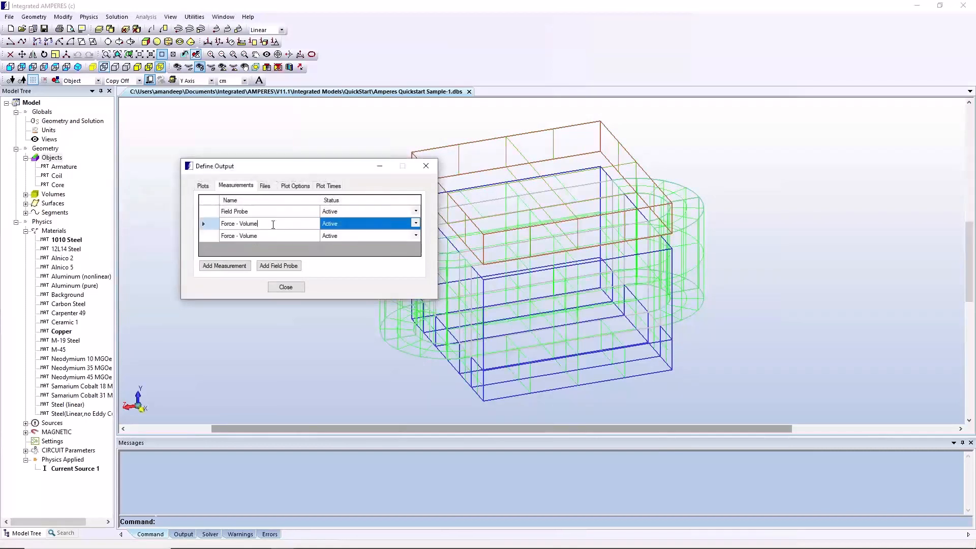
type("on coil and core")
left_click(274, 238)
left_click(274, 237)
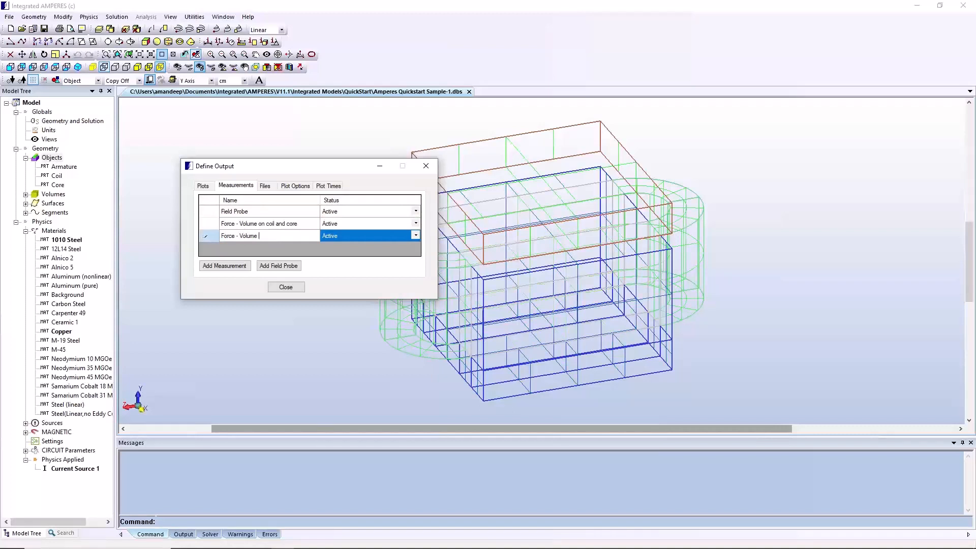
type("on A")
type("rmat")
Add a Flux Linkage - Volume Loop measurement on the Coil object and close the output definition
left_click(225, 266)
left_click(292, 223)
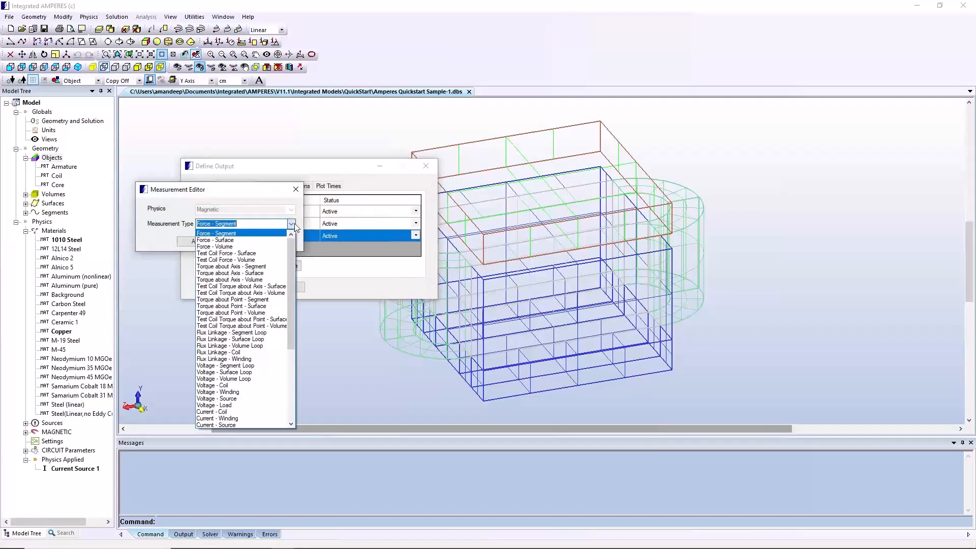
left_click(247, 346)
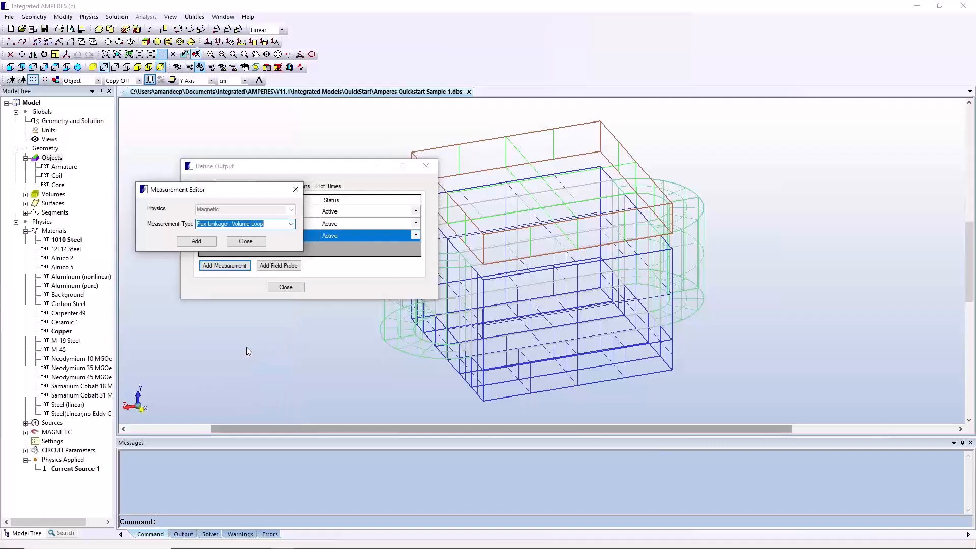
left_click(196, 242)
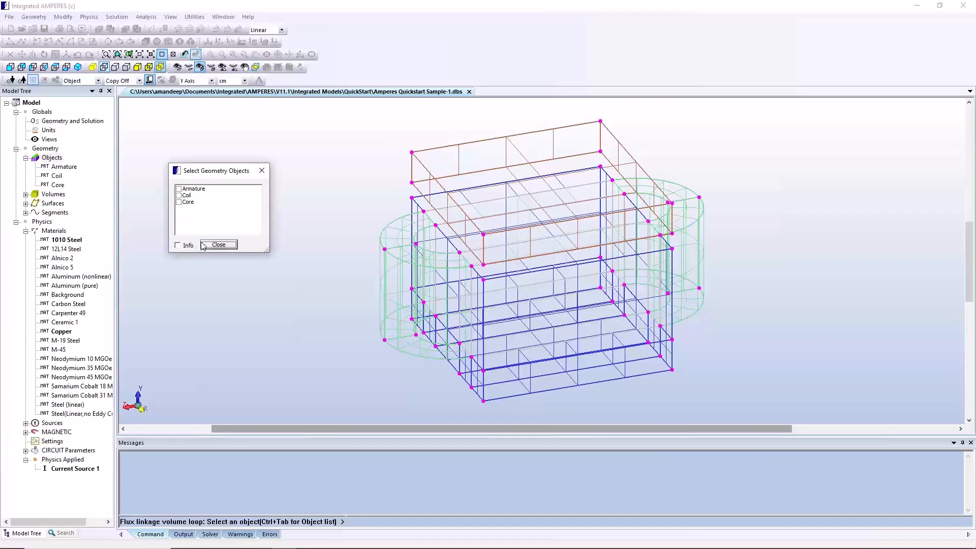
left_click(187, 196)
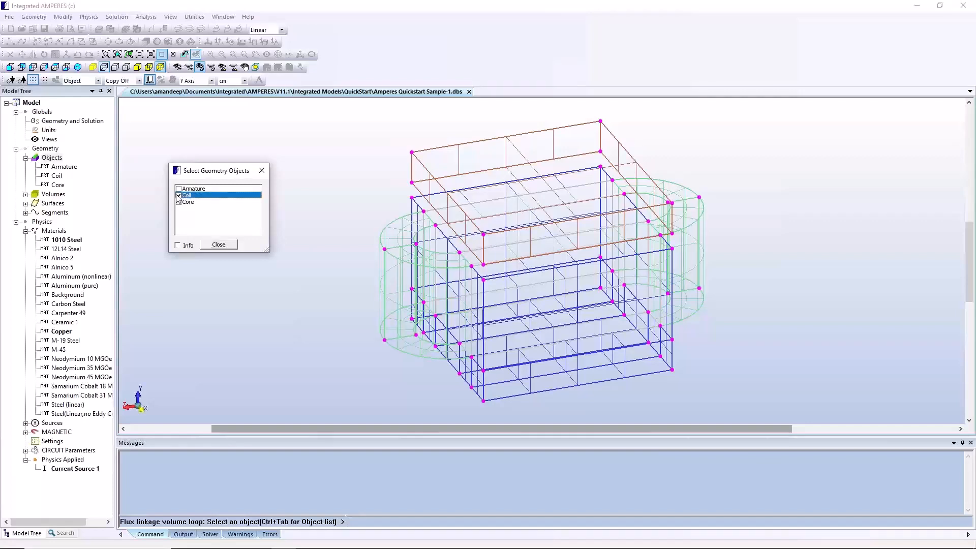
left_click(218, 245)
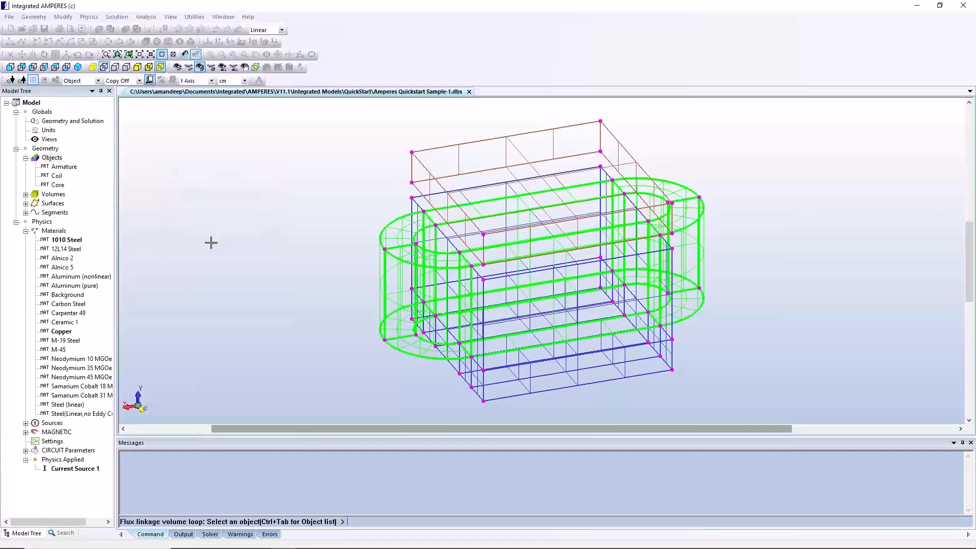
left_click(284, 287)
Save the design and run the solver
left_click(9, 17)
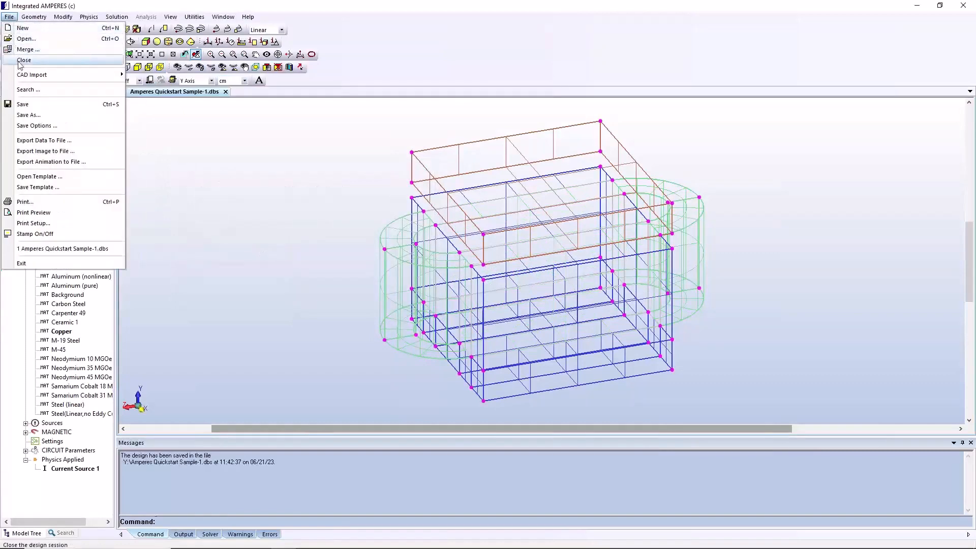
left_click(23, 105)
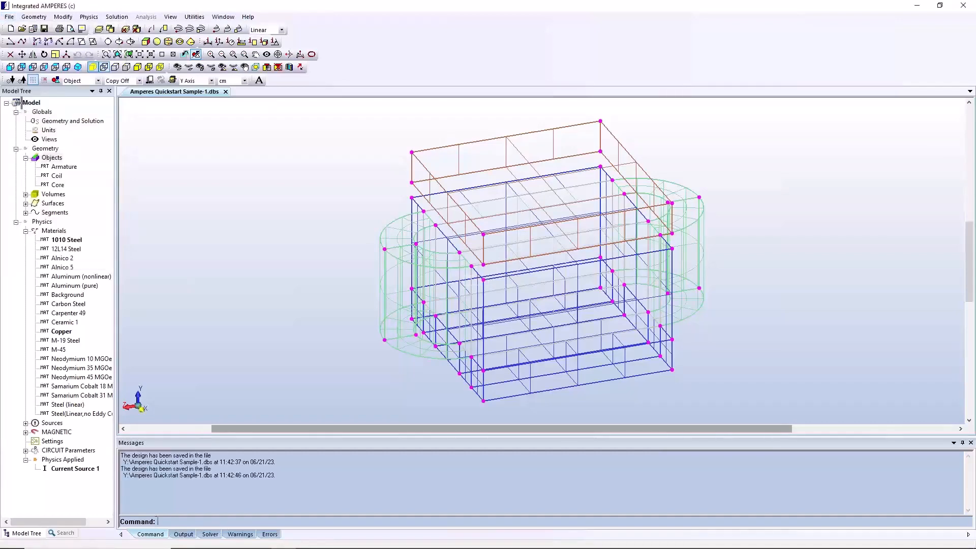
left_click(117, 17)
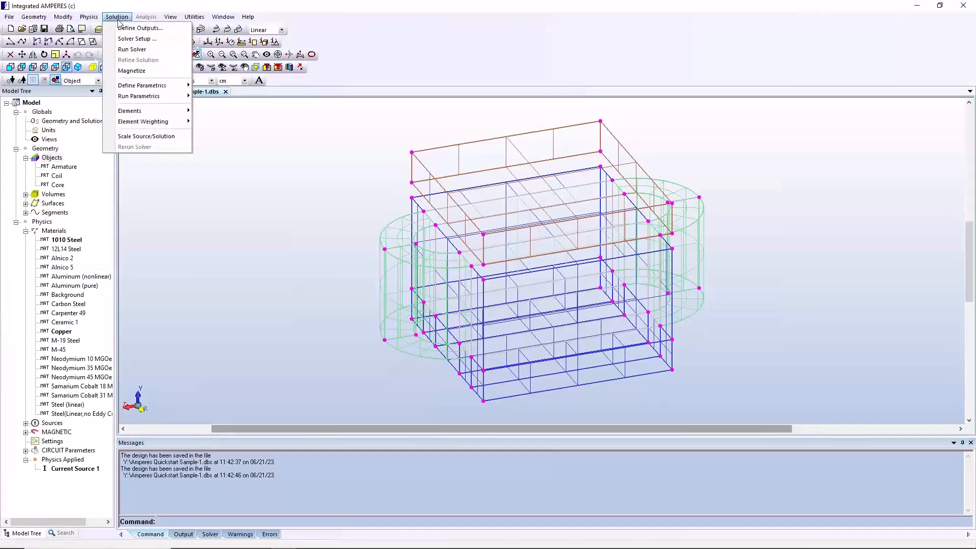
left_click(125, 51)
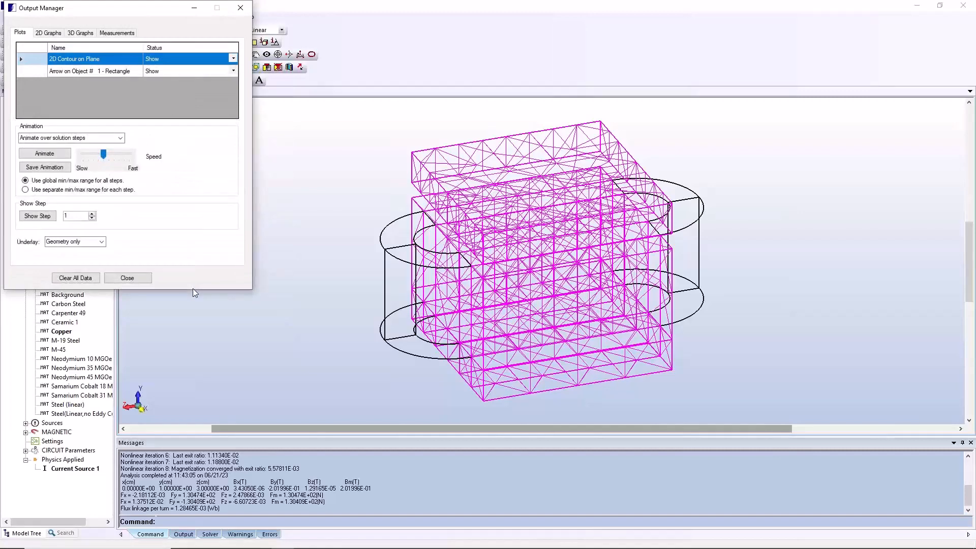
Show the contour and arrow plots for step 1 and inspect them on the solid-with-edges model from a lower angle
left_click(45, 216)
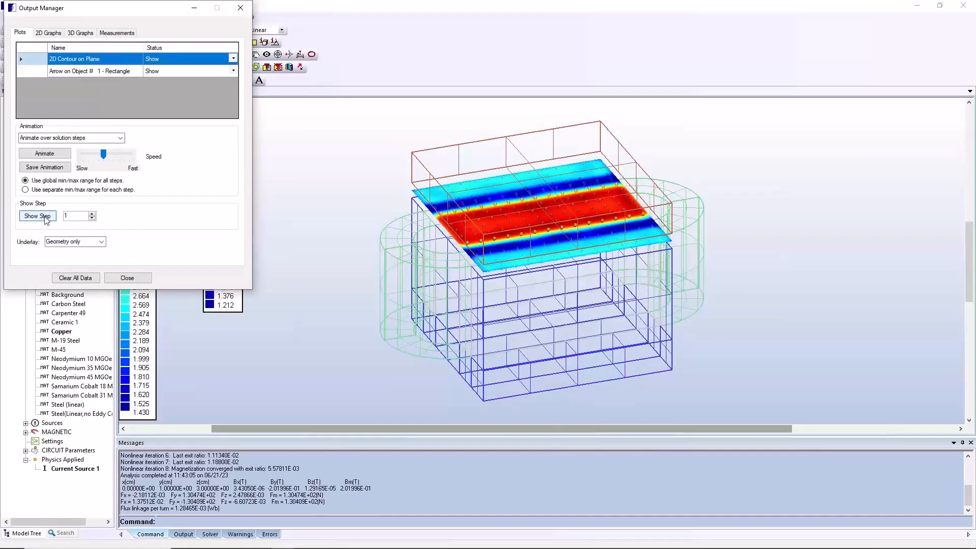
left_click_drag(152, 9, 878, 98)
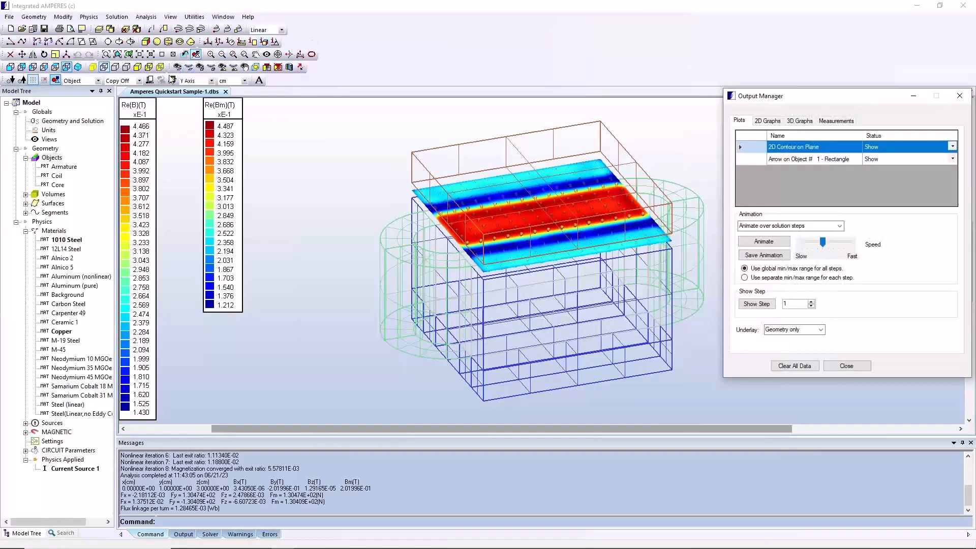
left_click(138, 67)
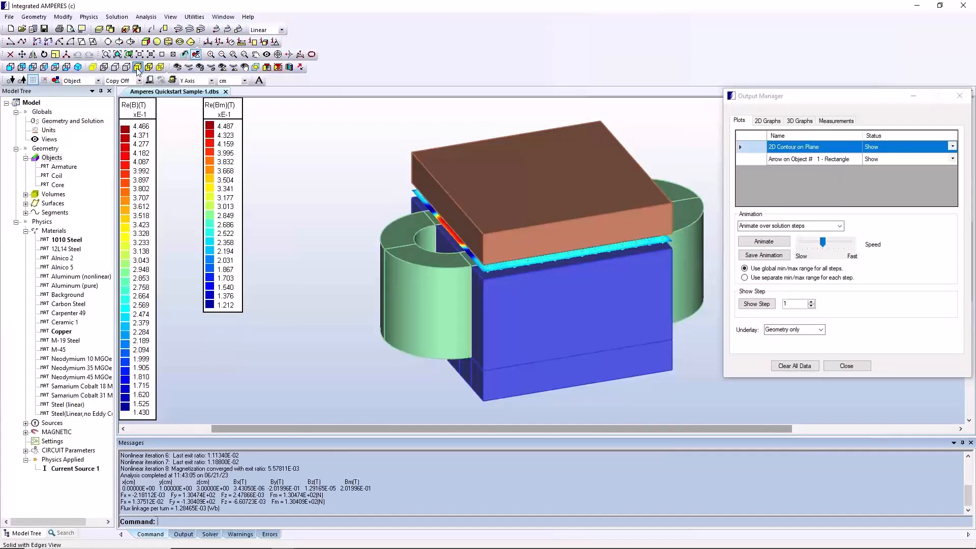
left_click(300, 55)
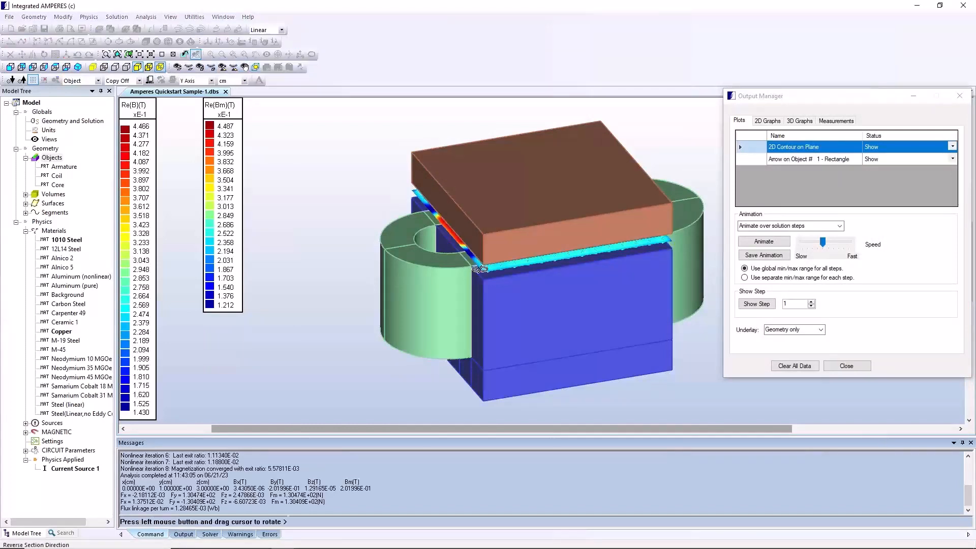
left_click_drag(503, 286, 518, 263)
right_click(499, 258)
Increase the magnification of the arrow plot on the rectangle, apply it and close the Output Manager
left_click(757, 162)
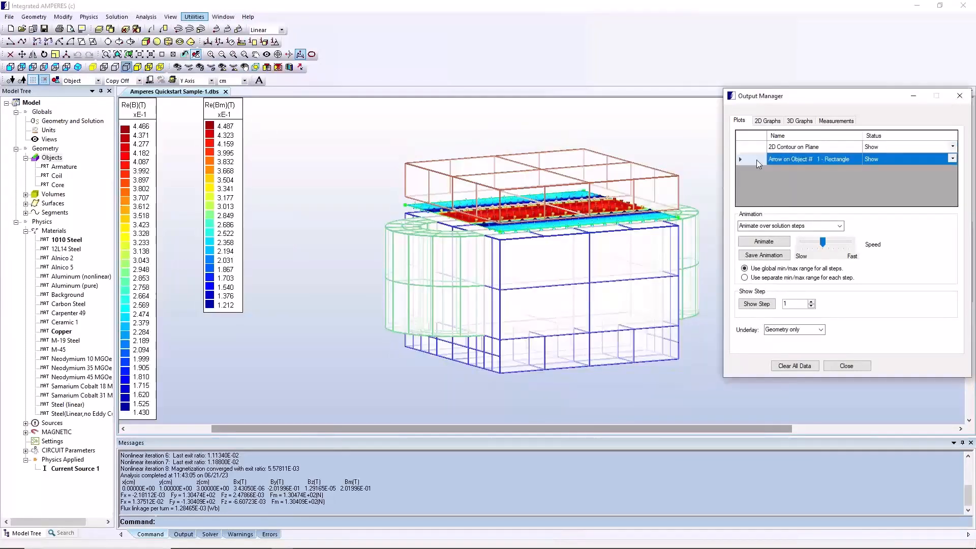
right_click(758, 162)
left_click(773, 167)
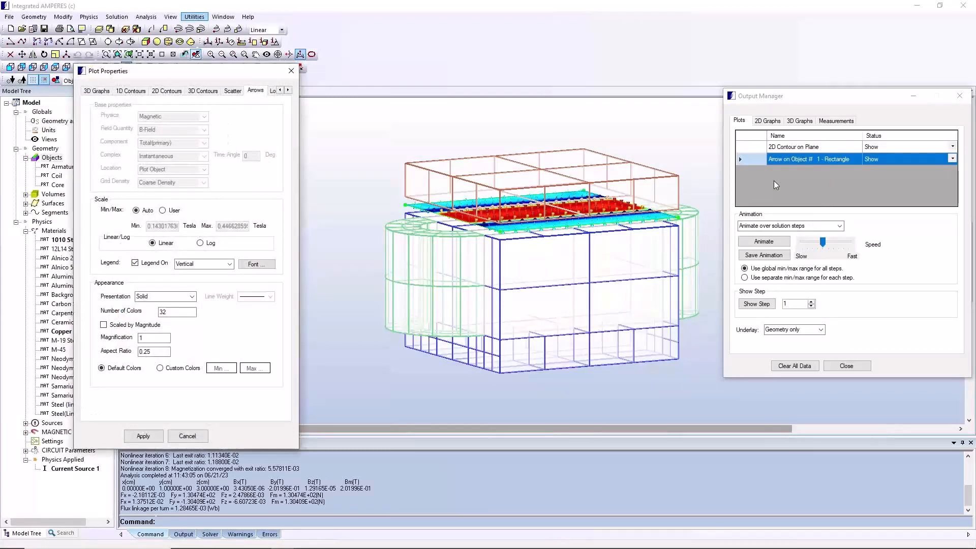
left_click(148, 337)
left_click(154, 435)
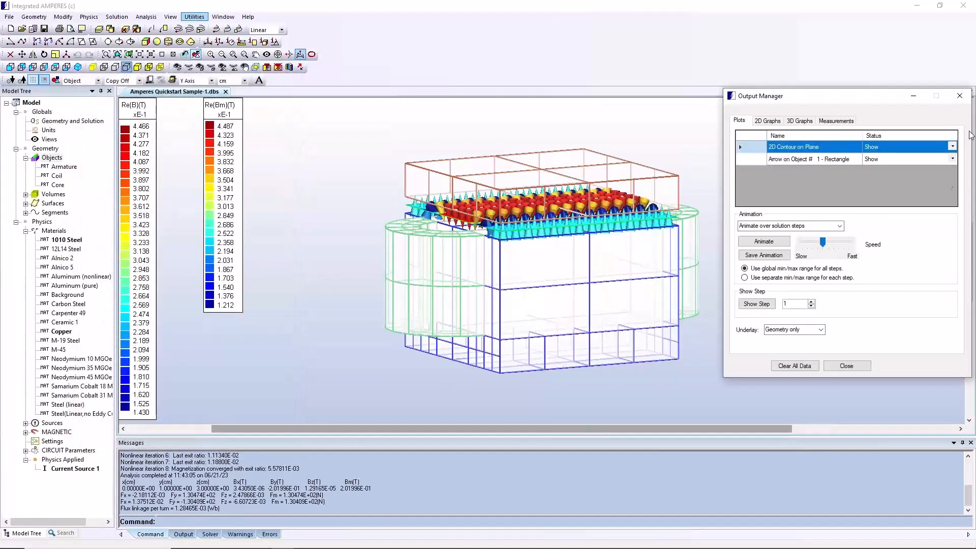
left_click(959, 96)
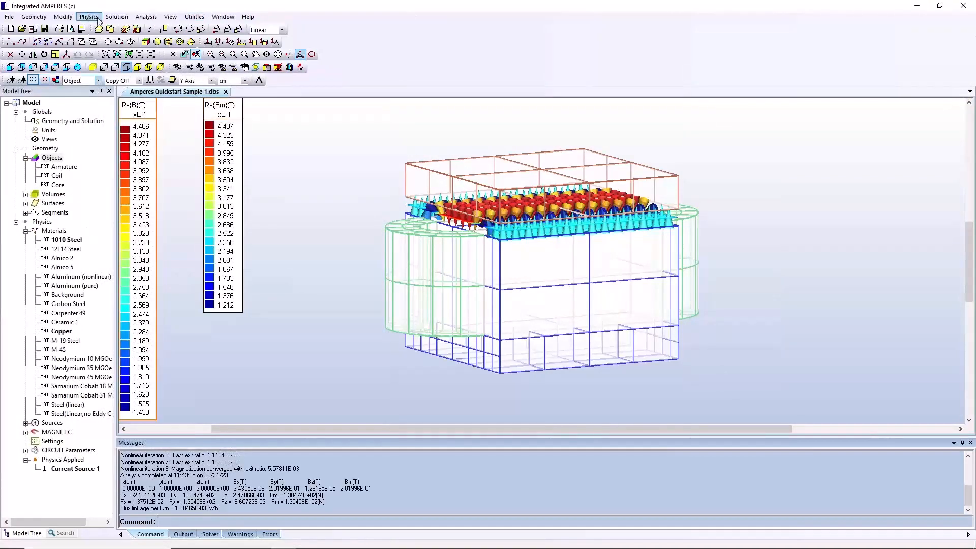
left_click(117, 16)
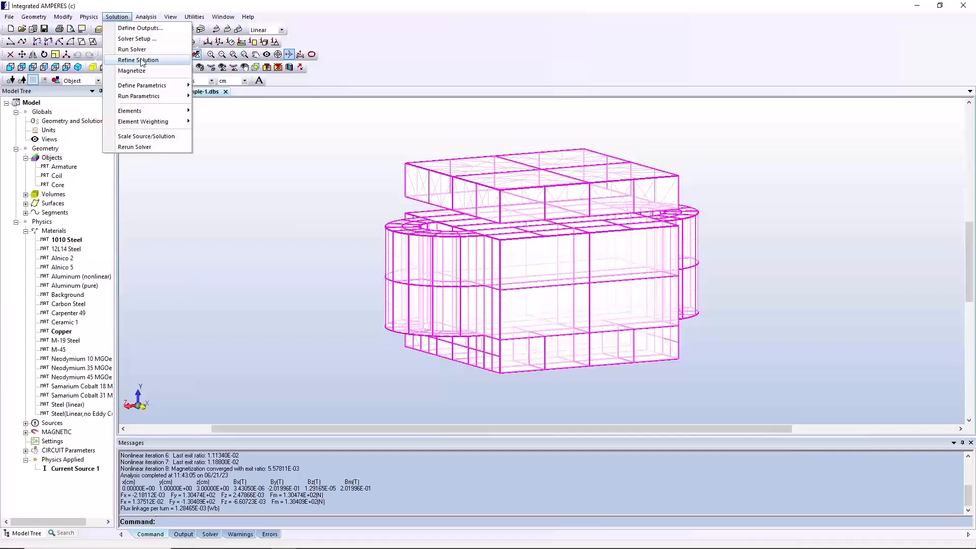
mouse_move(137, 110)
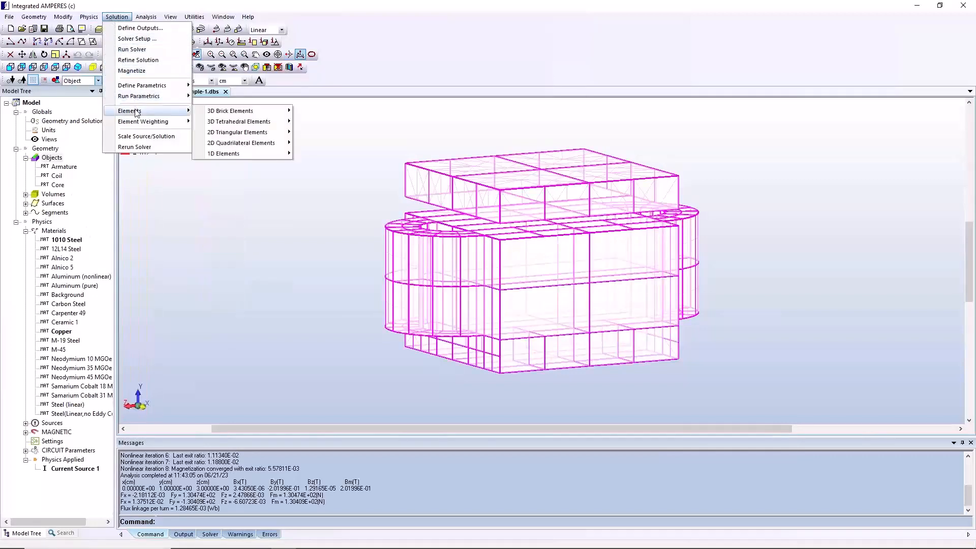
mouse_move(178, 120)
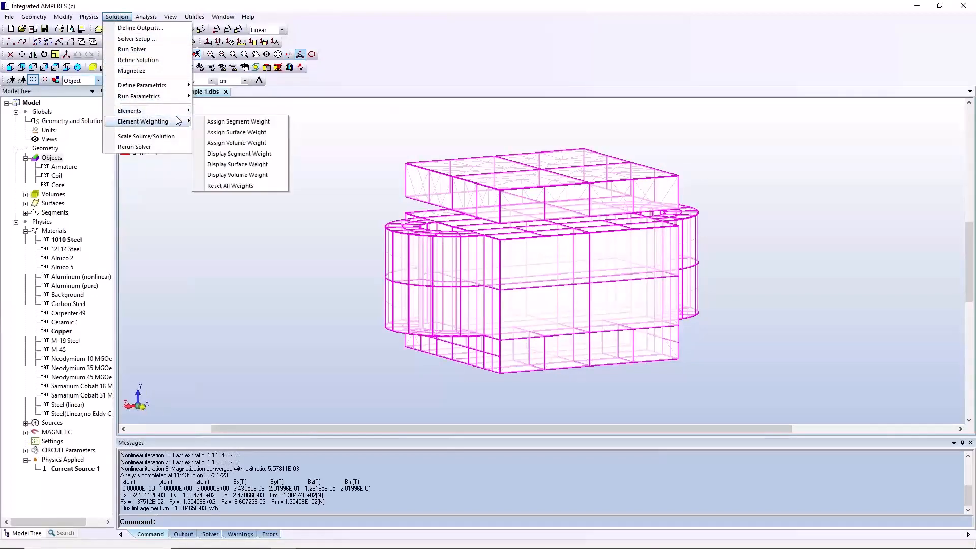